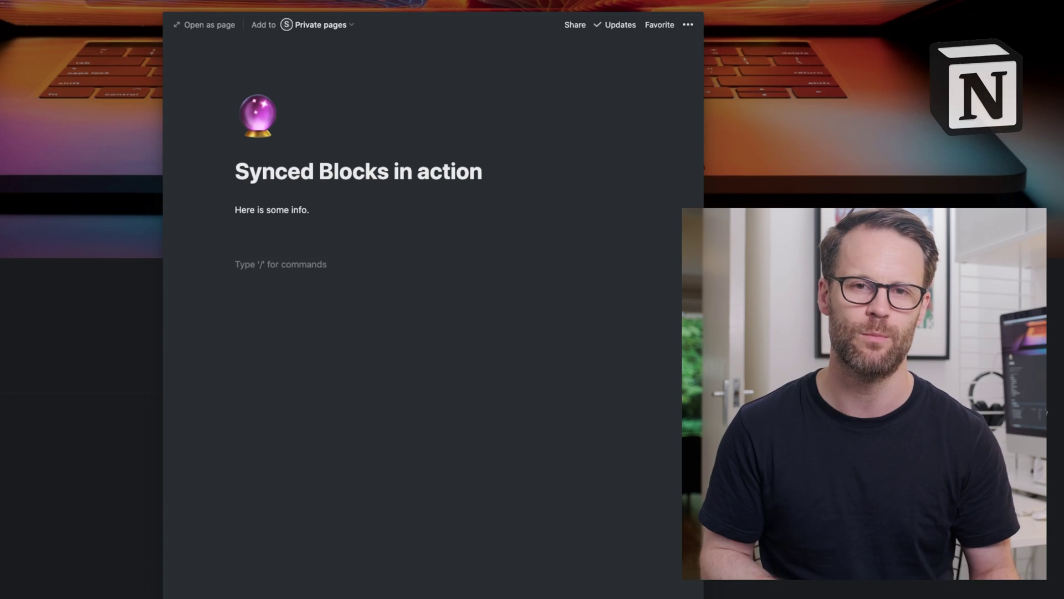
Paste the synced copy of 'Here is some info.' beneath the original line
{"action": "type", "text": "Here is some info."}
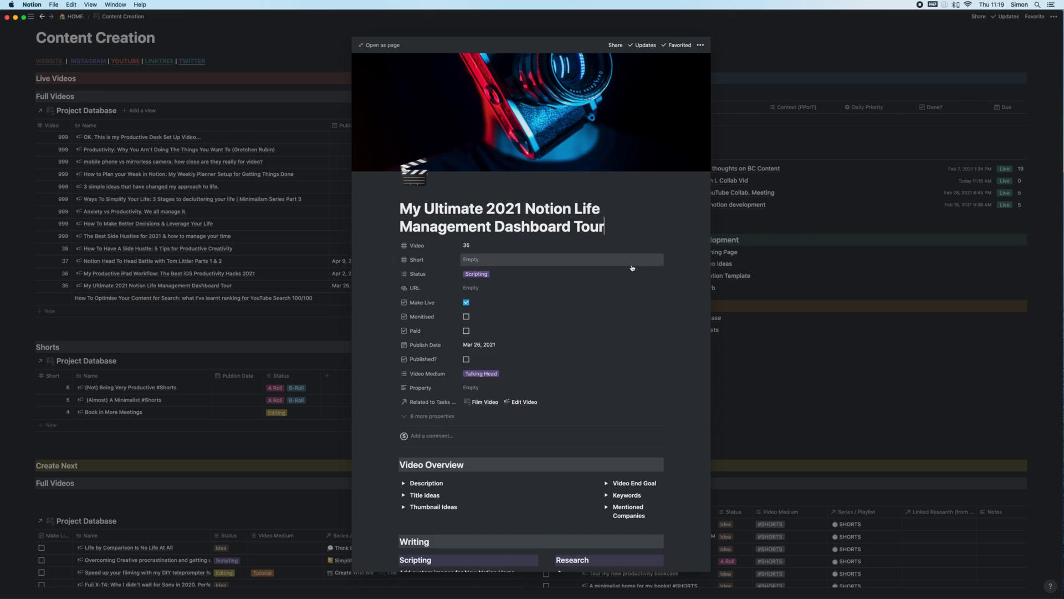
{"action": "scroll", "coordinate": [530, 333], "scroll_direction": "down", "scroll_amount": 5}
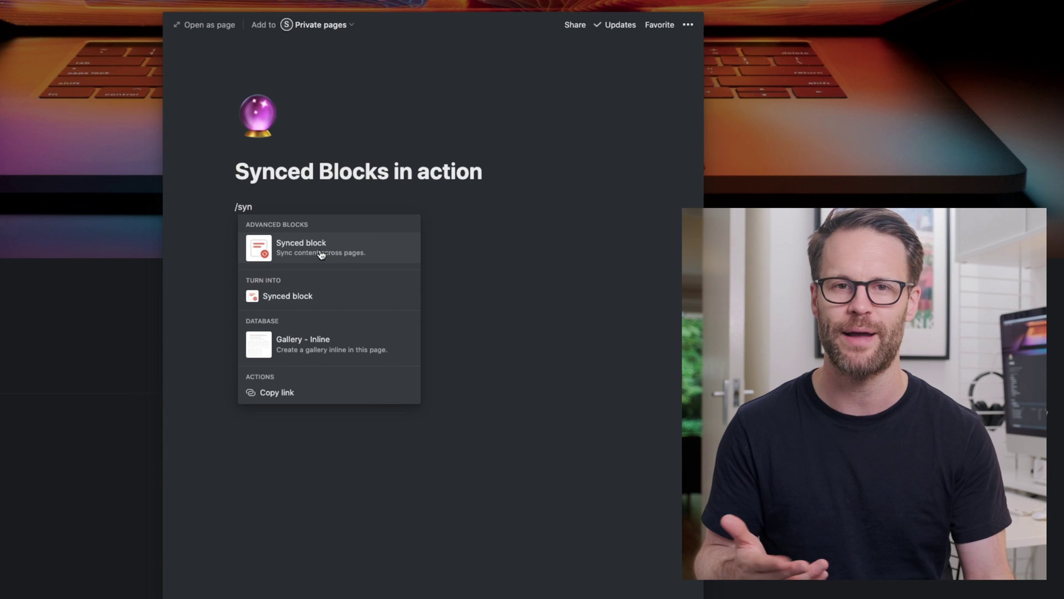
Create a synced block reading 'Here is some info.' and copy it for syncing
{"action": "left_click", "coordinate": [322, 255]}
{"action": "type", "text": "Here is some info."}
{"action": "left_click", "coordinate": [593, 186]}
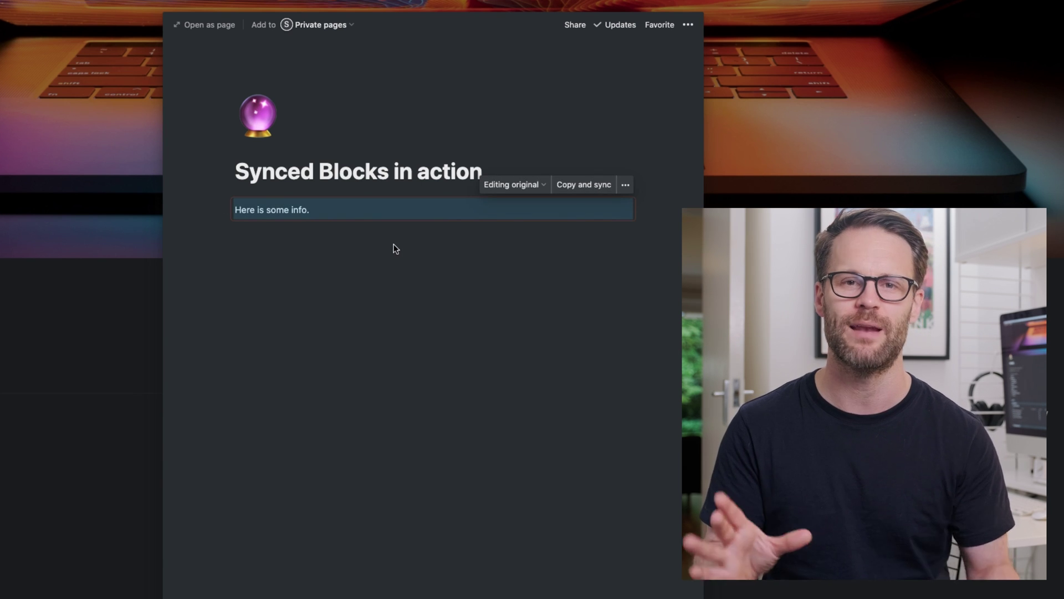
Paste the synced copy on a new line below, then append '.. updating in both!!!' to the original
{"action": "left_click", "coordinate": [357, 254]}
{"action": "key", "text": "Return"}
{"action": "key", "text": "Return"}
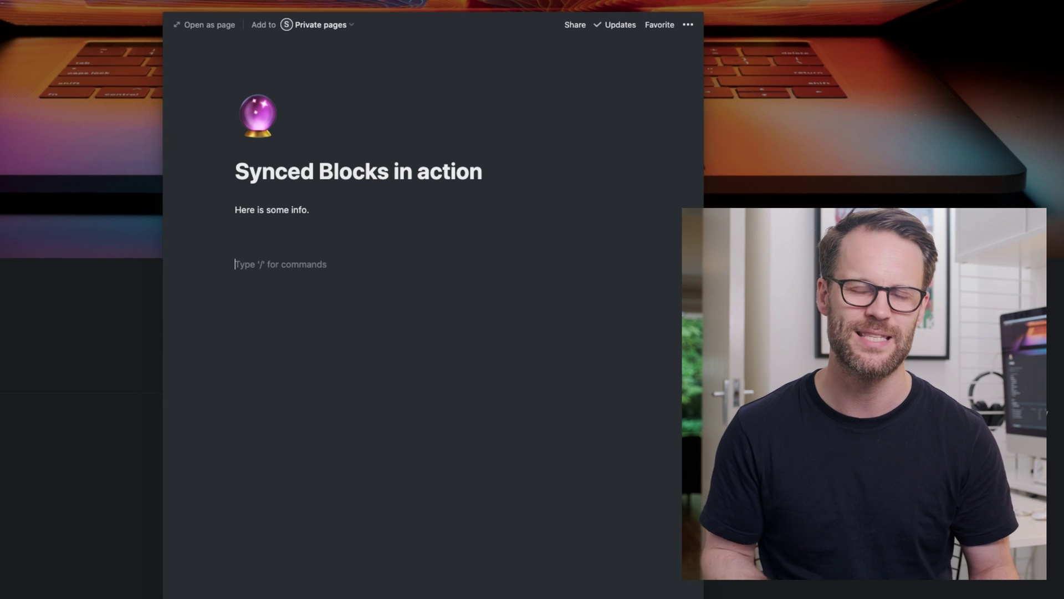
{"action": "key", "text": "super+v"}
{"action": "left_click", "coordinate": [338, 213]}
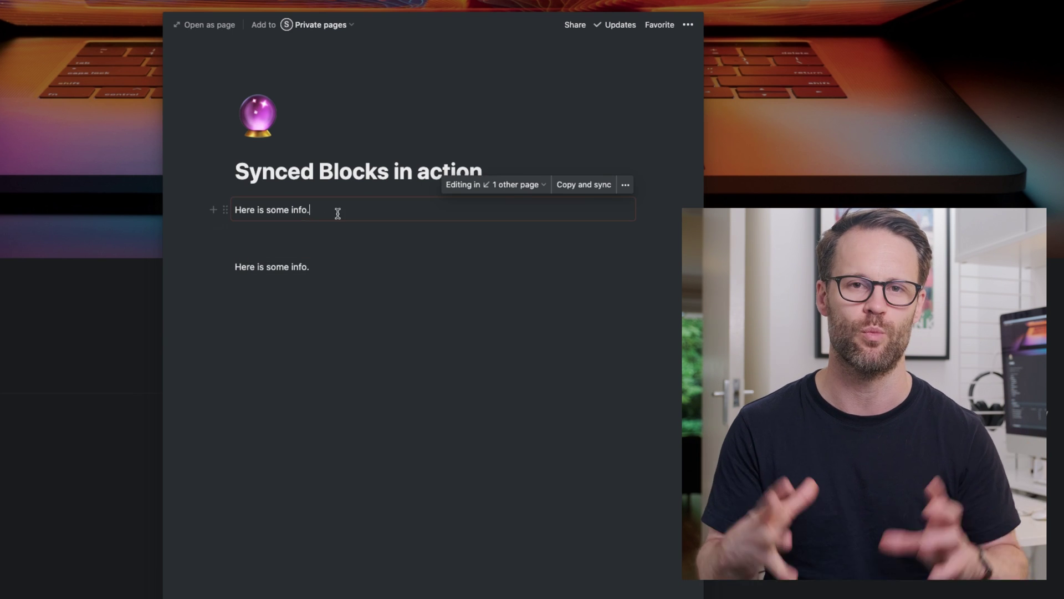
{"action": "type", "text": ".. updating in both!!!"}
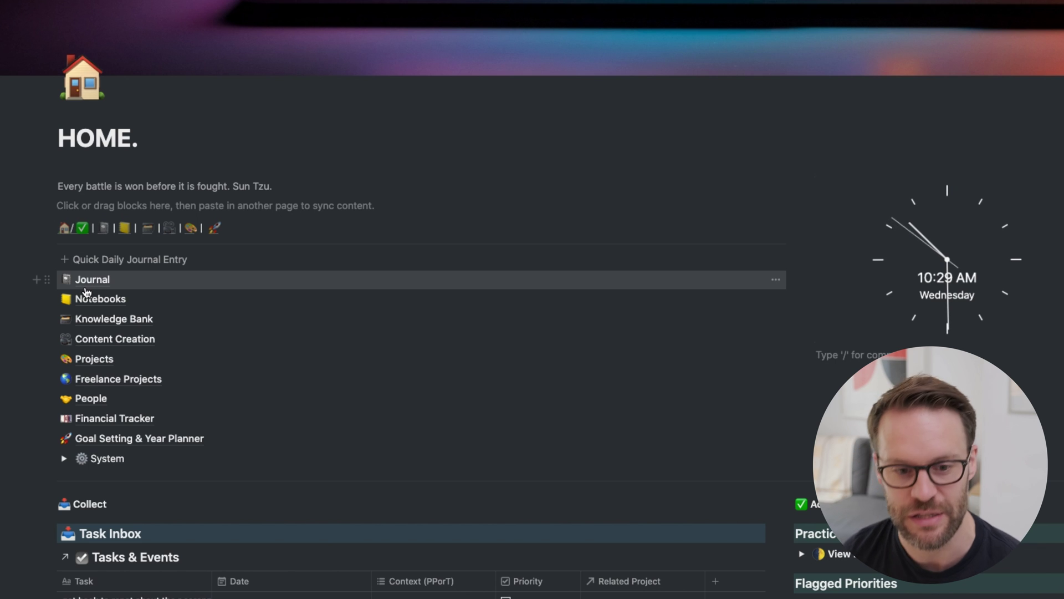
Visit Goal Setting & Year Planner, toggle the System section, then open Notebooks from the emoji link row
{"action": "left_click", "coordinate": [240, 439]}
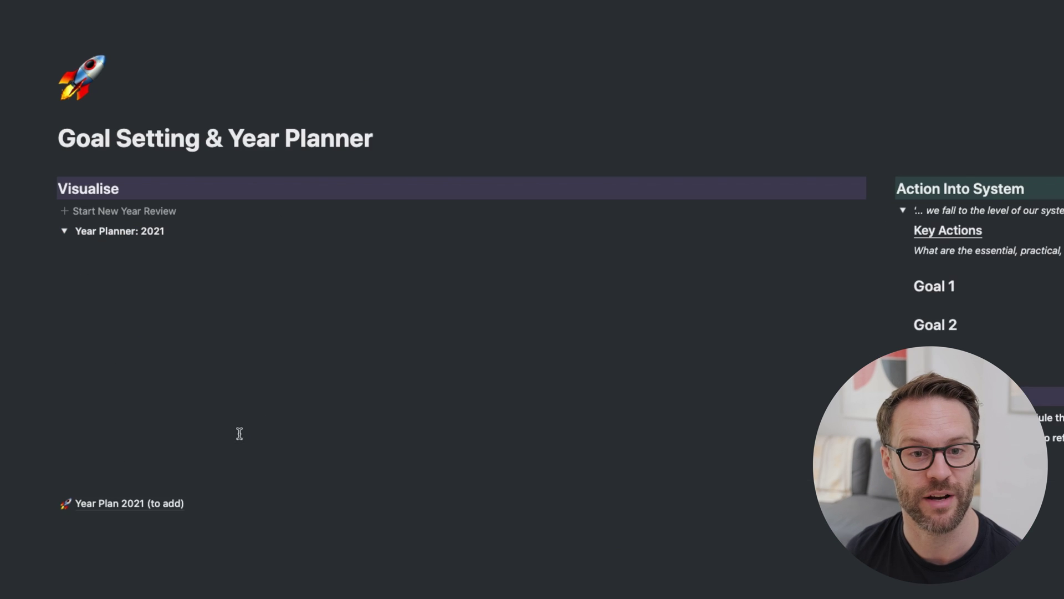
{"action": "key", "text": "super+bracketleft"}
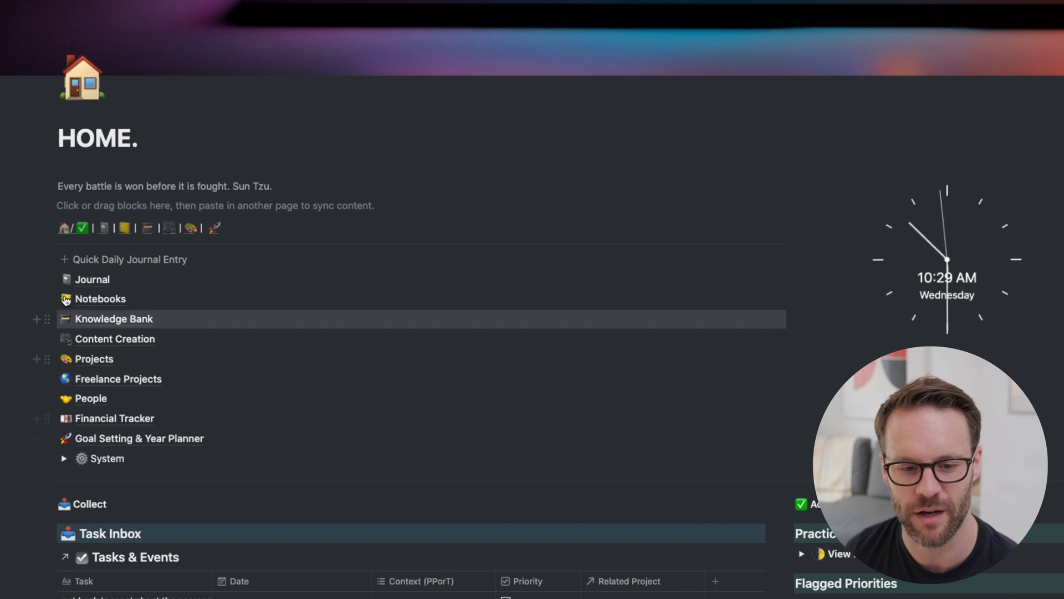
{"action": "left_click", "coordinate": [62, 459]}
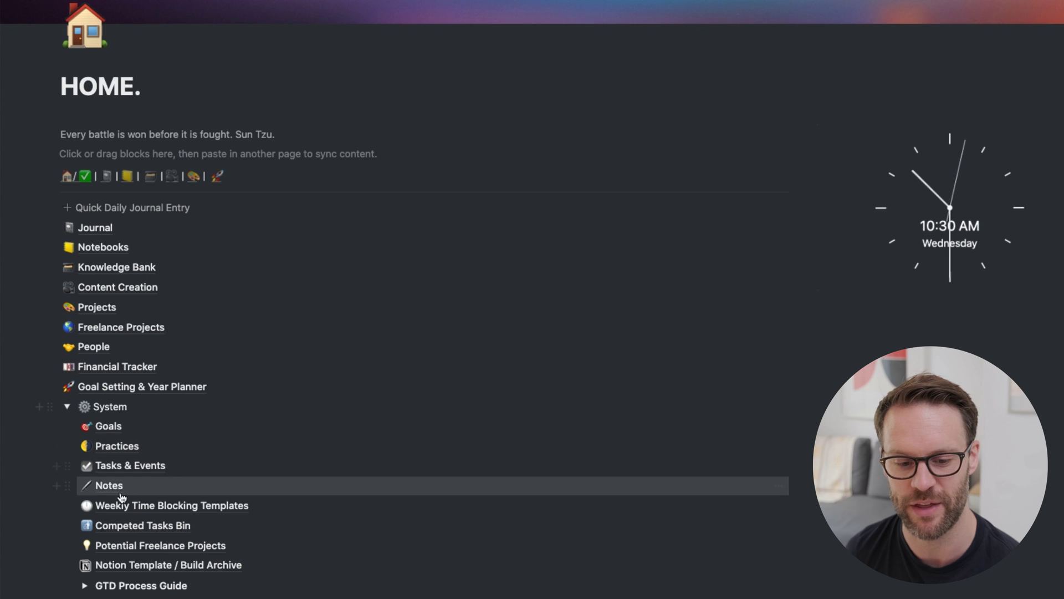
{"action": "left_click", "coordinate": [67, 406]}
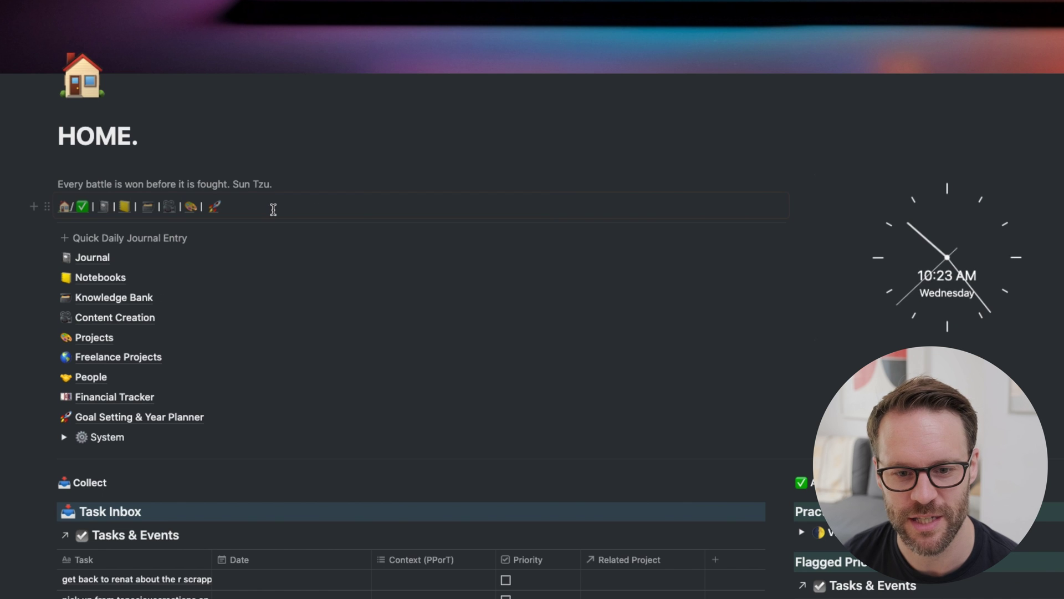
{"action": "left_click", "coordinate": [385, 214]}
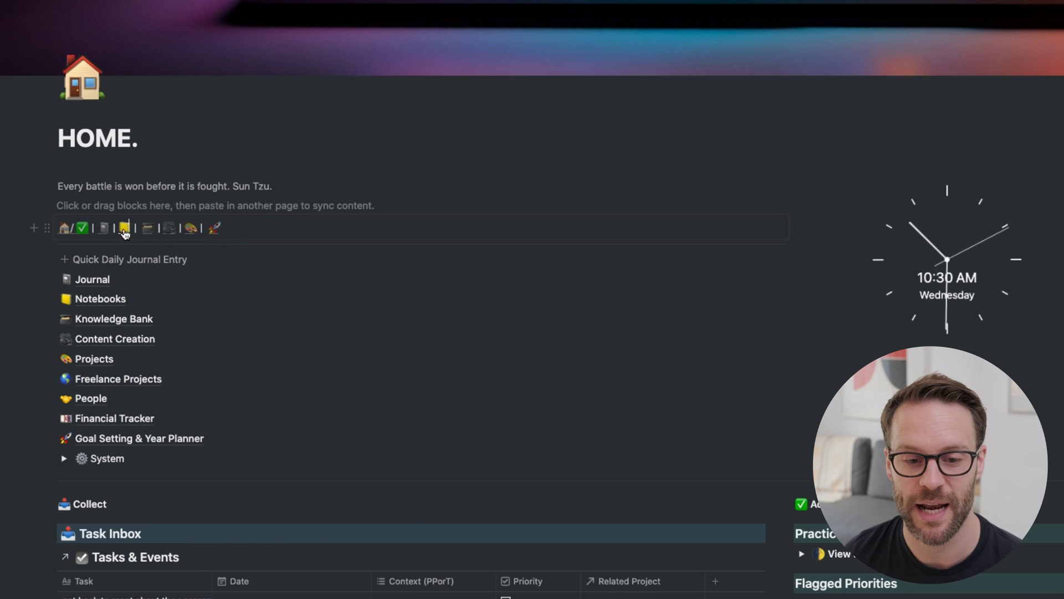
{"action": "left_click", "coordinate": [124, 228]}
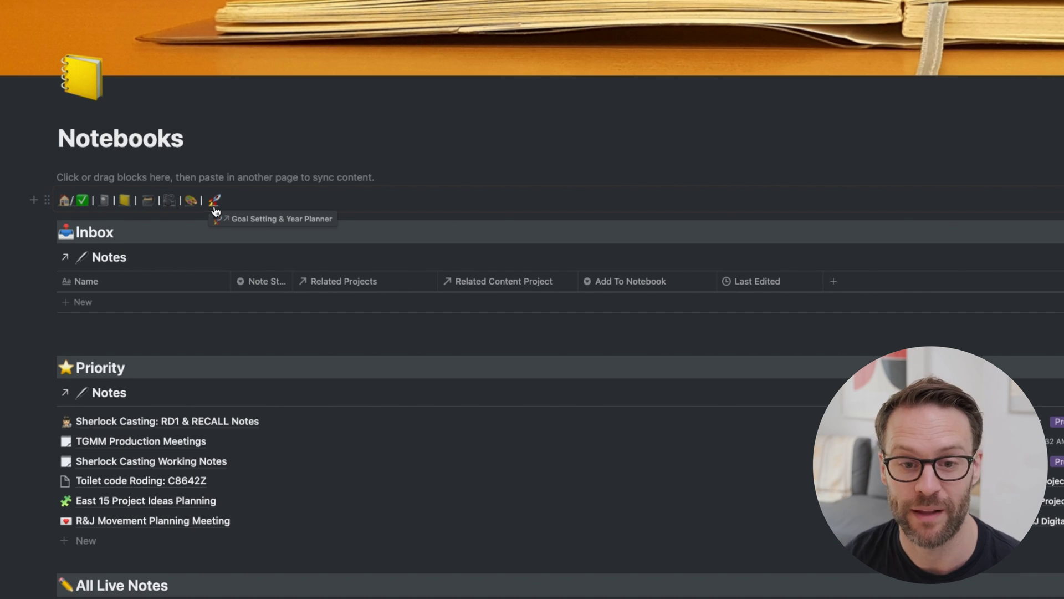
Back on HOME, add a synced block below the Sun Tzu quote containing a house emoji
{"action": "left_click", "coordinate": [78, 203]}
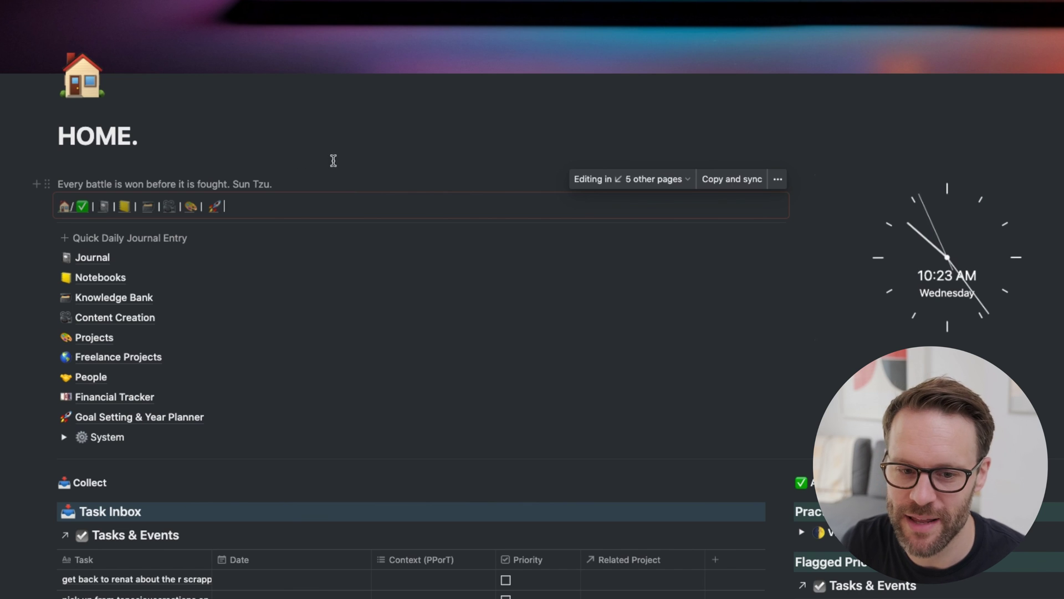
{"action": "left_click", "coordinate": [331, 177]}
{"action": "key", "text": "Return"}
{"action": "type", "text": "/sync"}
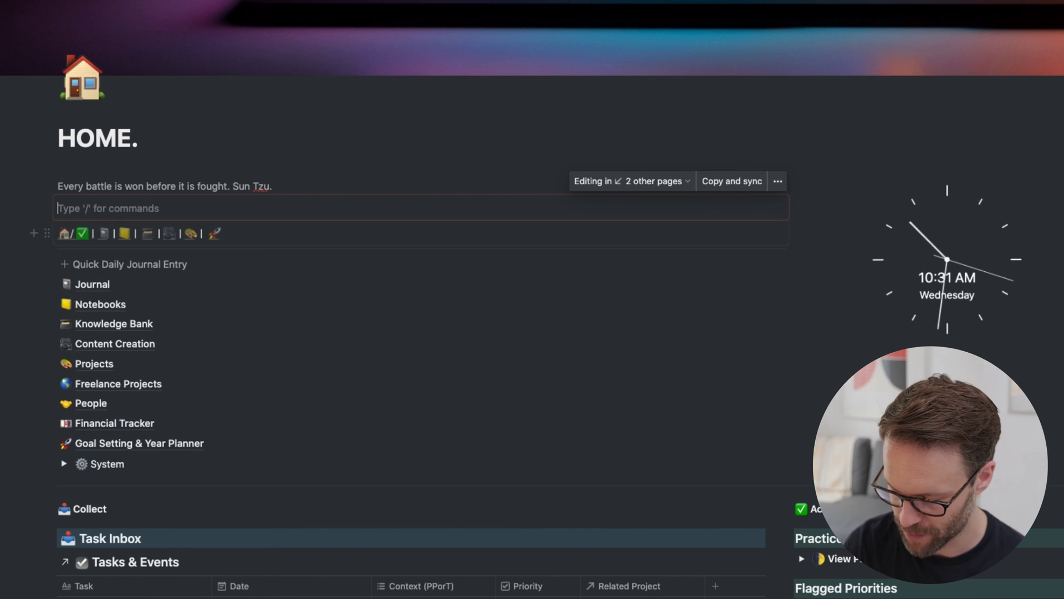
{"action": "type", "text": "/emoji"}
{"action": "key", "text": "Return"}
{"action": "left_click", "coordinate": [103, 249]}
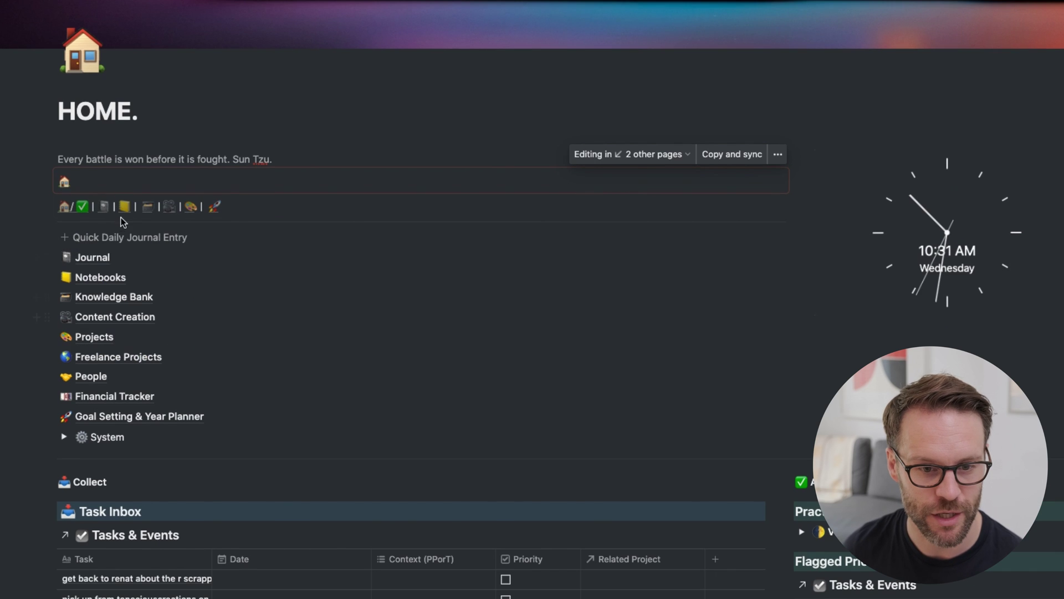
Link the house emoji to the HOME page and check which pages share the synced block
{"action": "left_click_drag", "start_coordinate": [61, 180], "coordinate": [64, 184]}
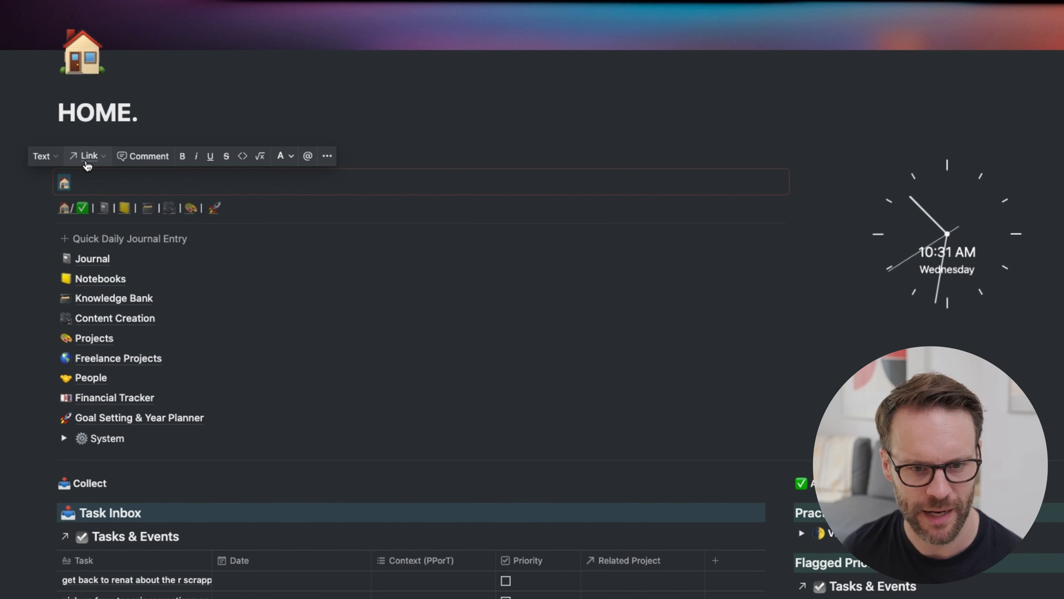
{"action": "left_click", "coordinate": [87, 164]}
{"action": "type", "text": "home"}
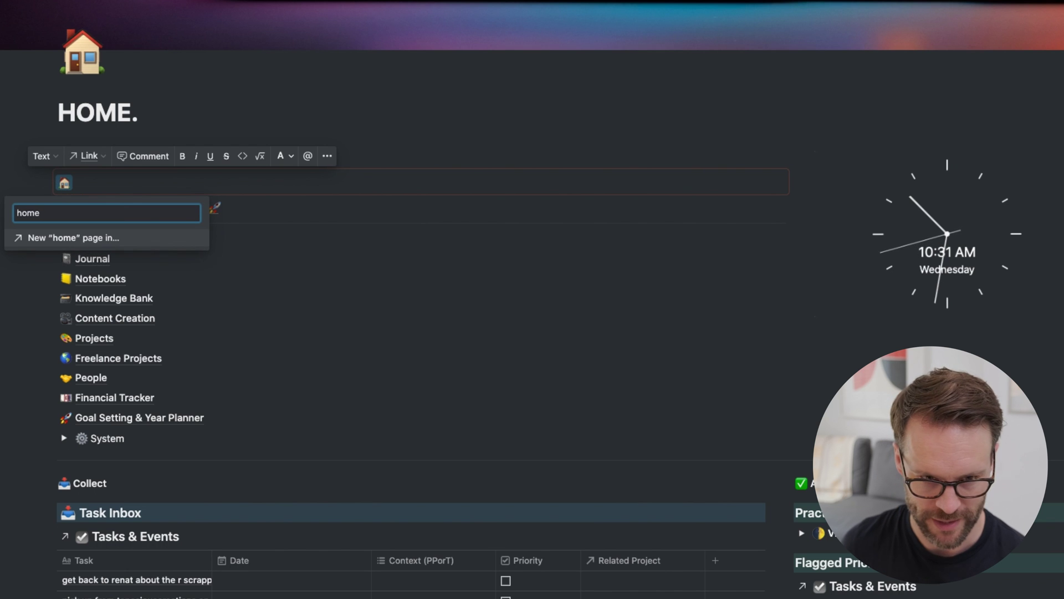
{"action": "left_click", "coordinate": [74, 249]}
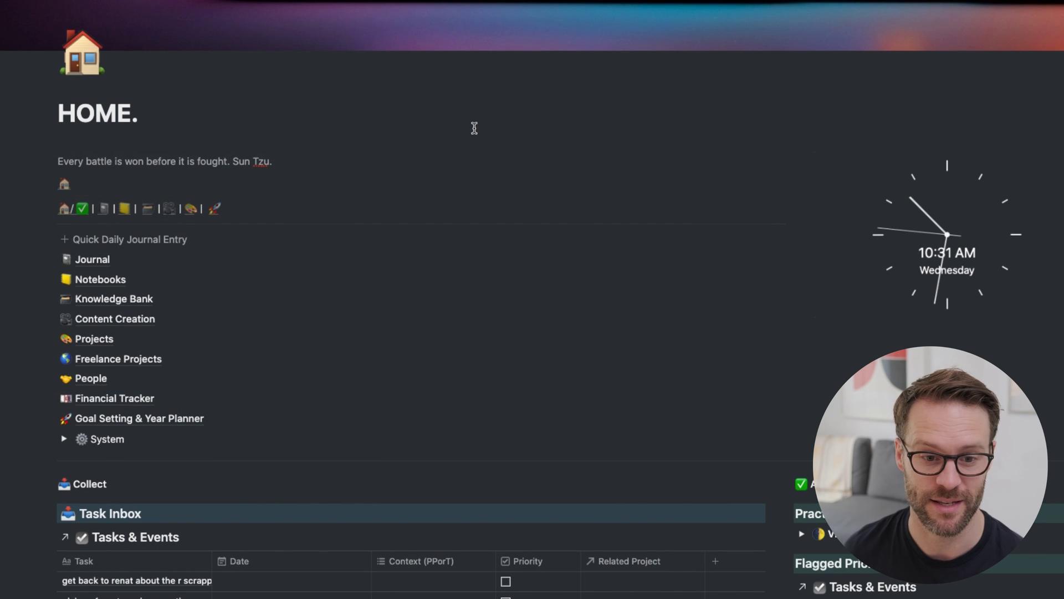
{"action": "left_click", "coordinate": [754, 183]}
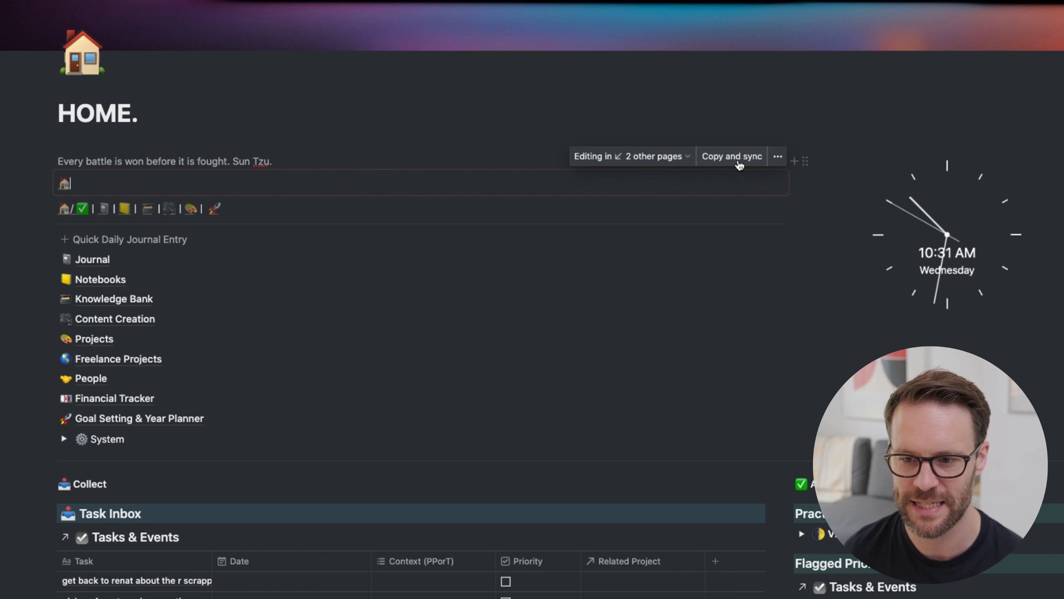
{"action": "left_click", "coordinate": [420, 148]}
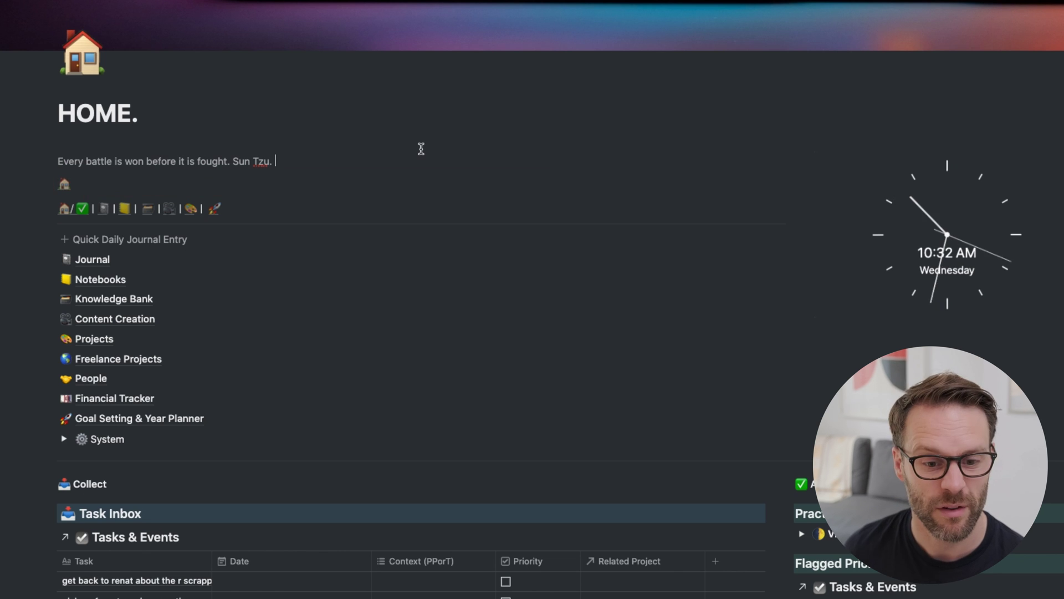
{"action": "left_click", "coordinate": [126, 324]}
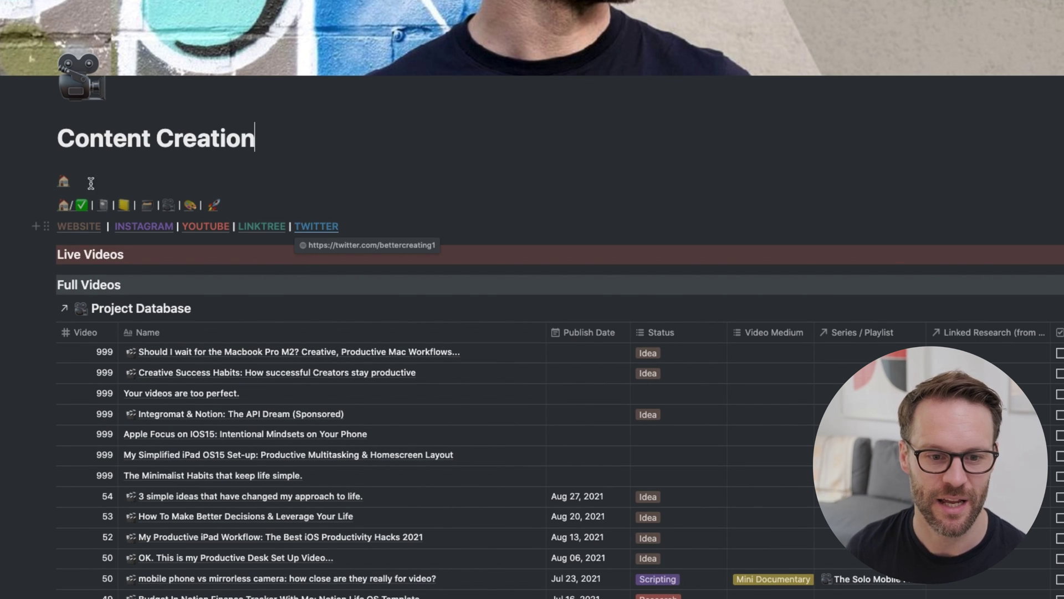
{"action": "left_click", "coordinate": [67, 188]}
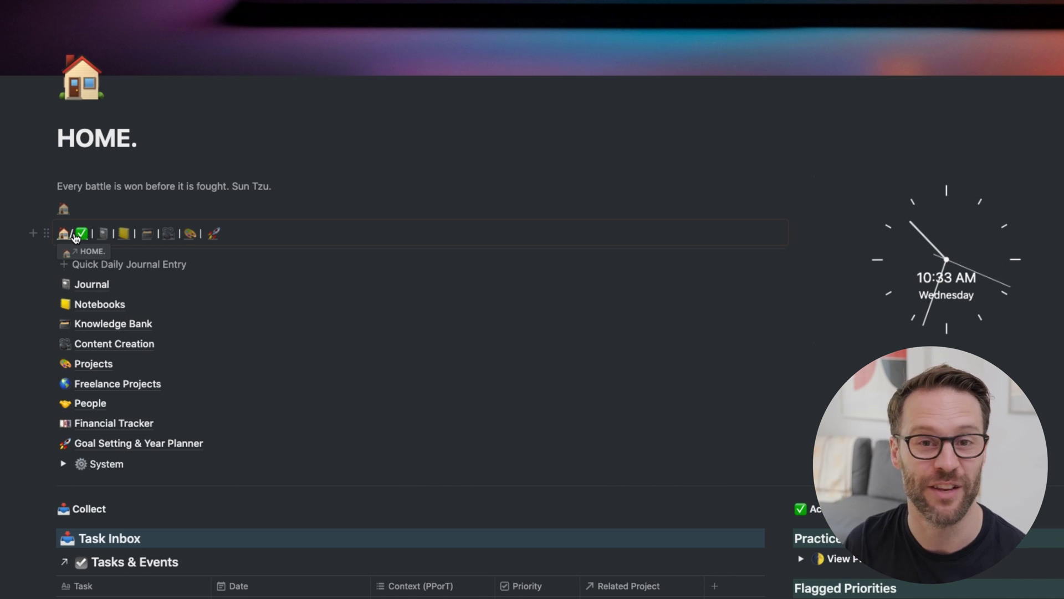
{"action": "left_click", "coordinate": [127, 232]}
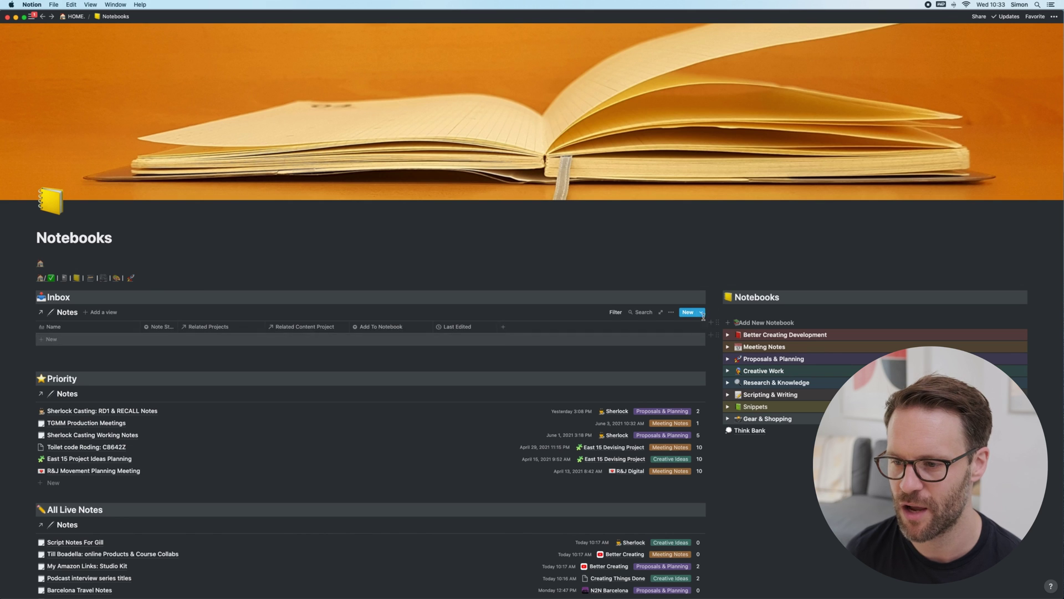
{"action": "left_click", "coordinate": [702, 314]}
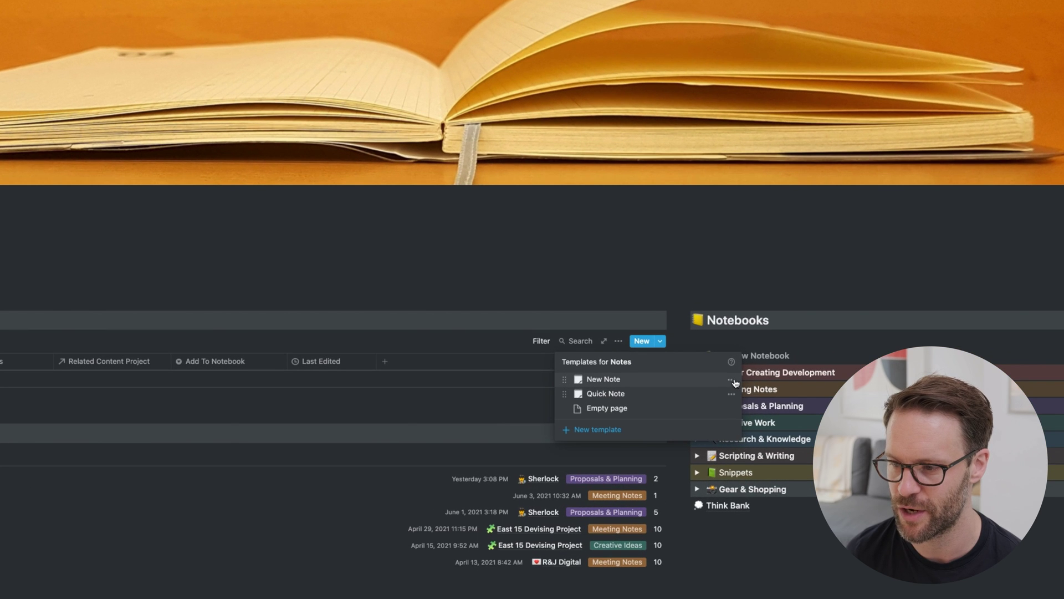
{"action": "left_click", "coordinate": [732, 380]}
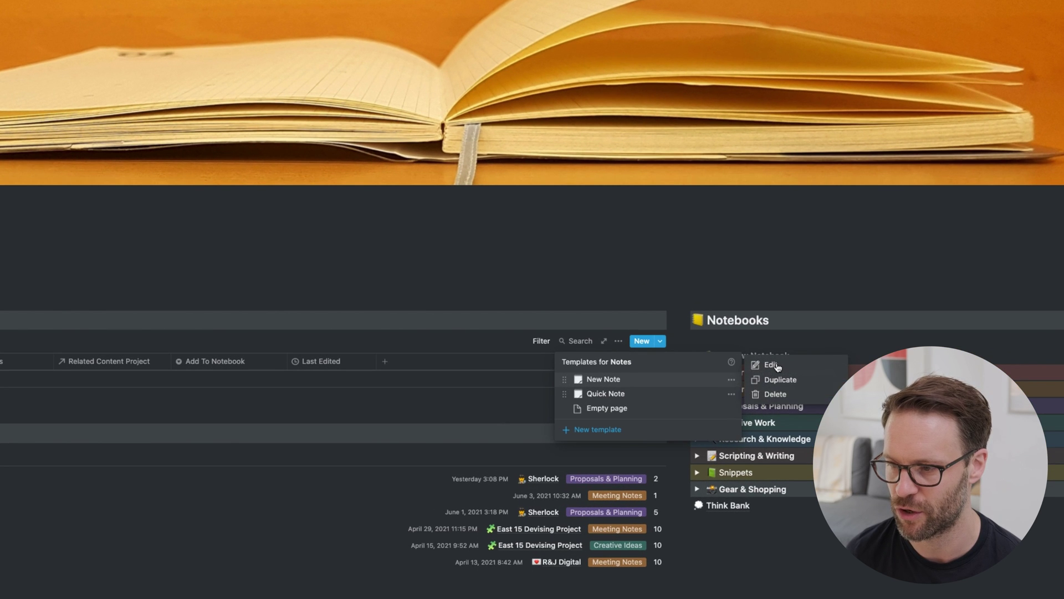
{"action": "left_click", "coordinate": [776, 364]}
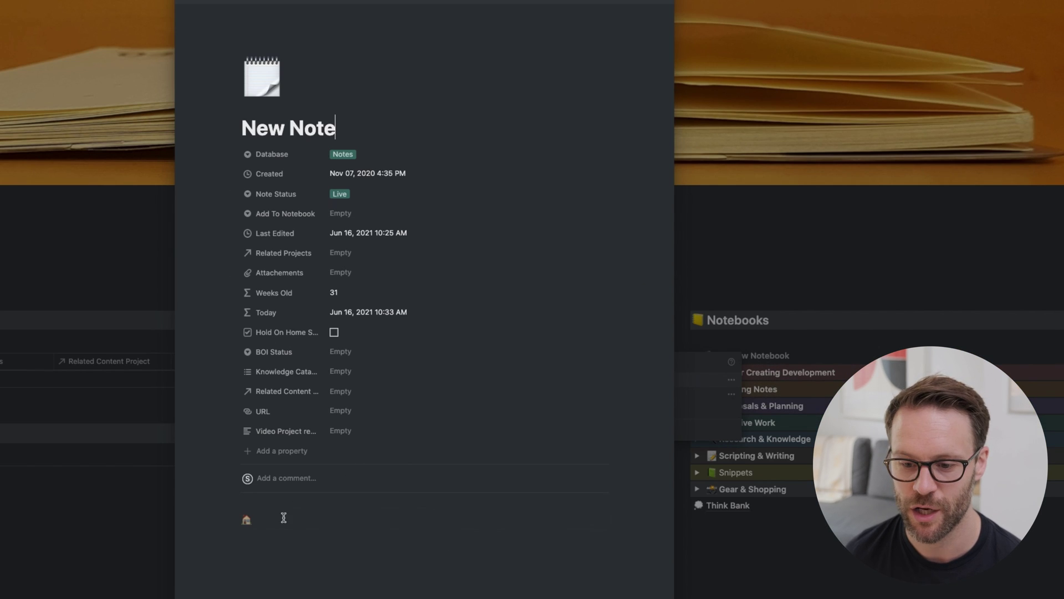
{"action": "left_click", "coordinate": [281, 519]}
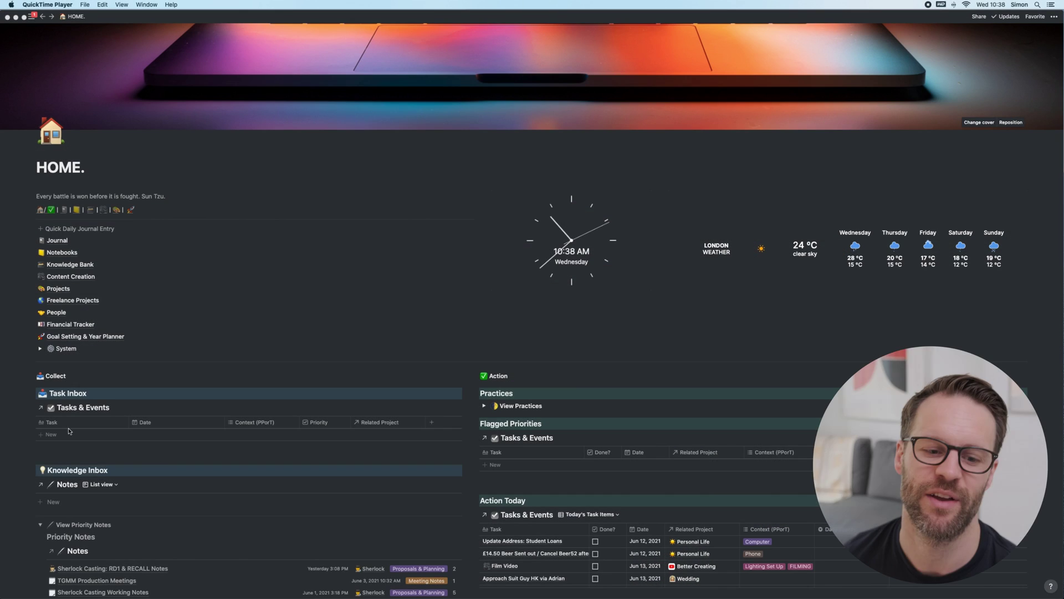
Create a Quick Daily Journal Entry and expand its 'Any other tasks to add?' toggle
{"action": "scroll", "coordinate": [66, 380], "scroll_direction": "down", "scroll_amount": 2}
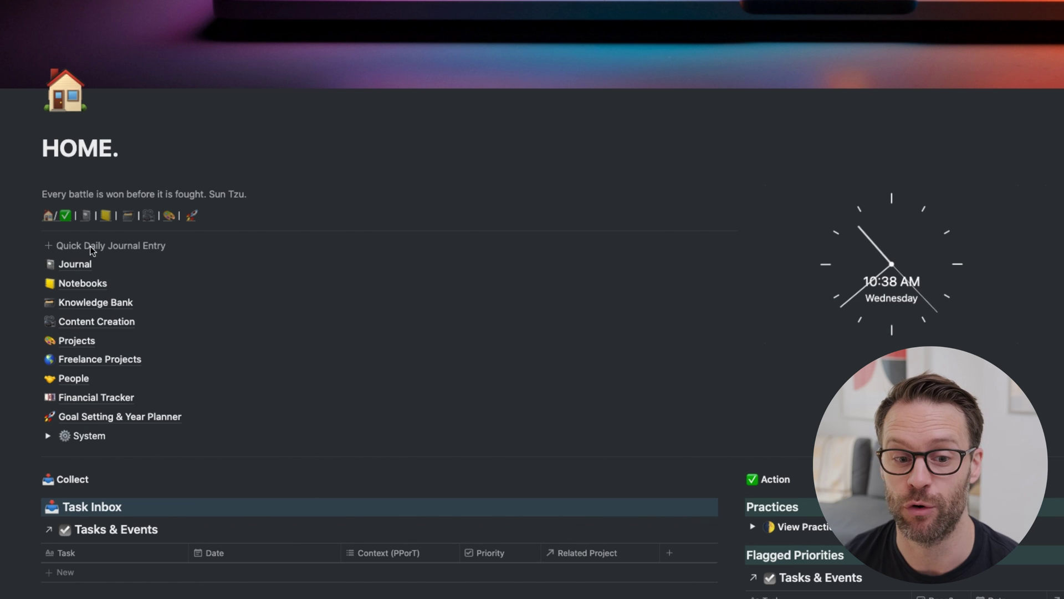
{"action": "left_click", "coordinate": [139, 250]}
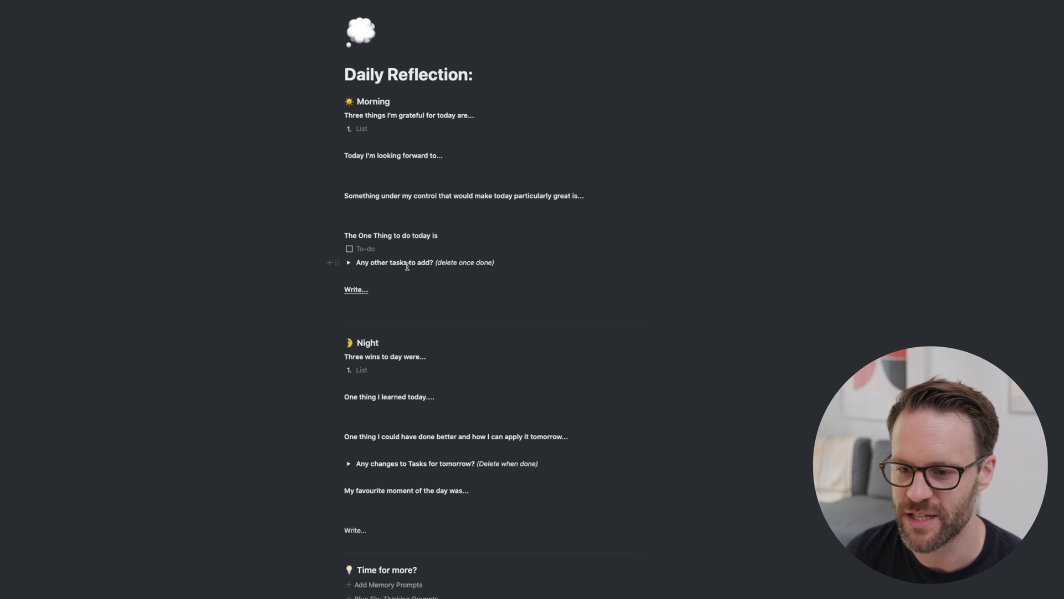
{"action": "left_click", "coordinate": [349, 263]}
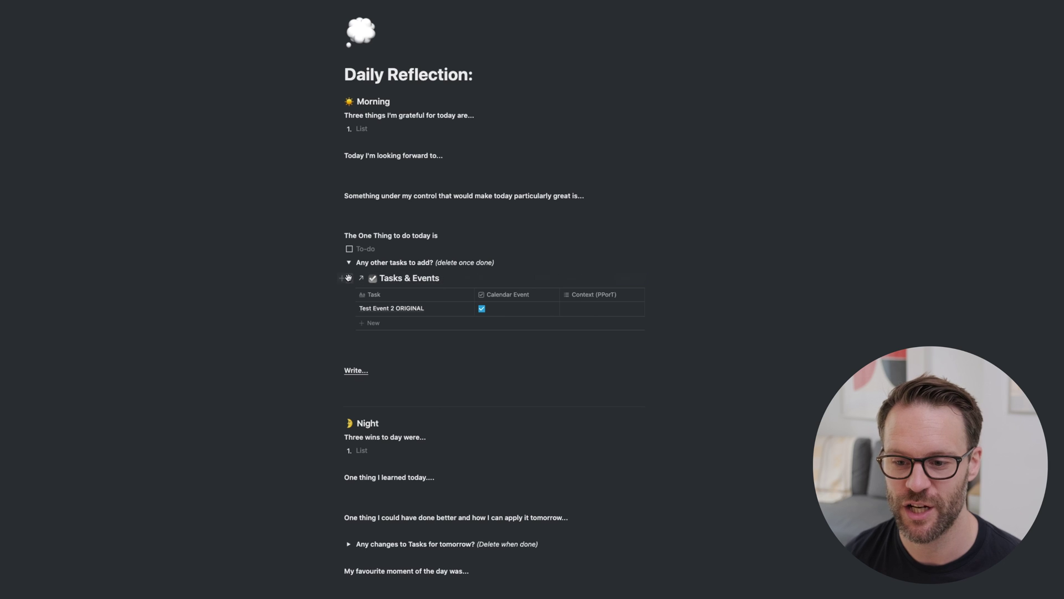
Delete the Tasks & Events table and its empty toggle from the journal page
{"action": "left_click", "coordinate": [349, 279]}
{"action": "left_click", "coordinate": [267, 250]}
{"action": "key", "text": "Delete"}
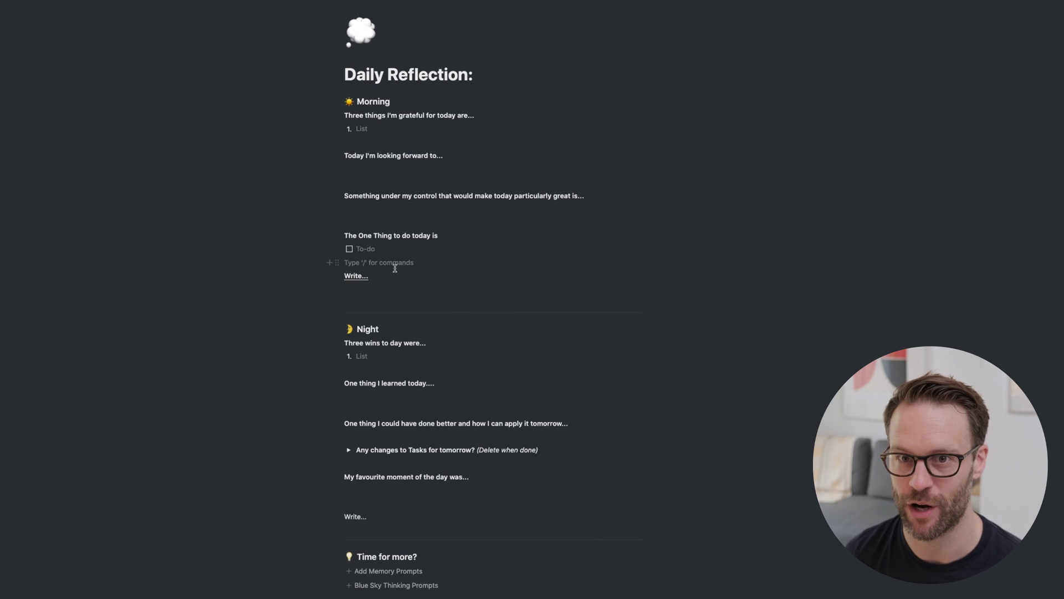
On HOME, insert a synced block under Collect and move the Task Inbox section into it
{"action": "left_click", "coordinate": [76, 16]}
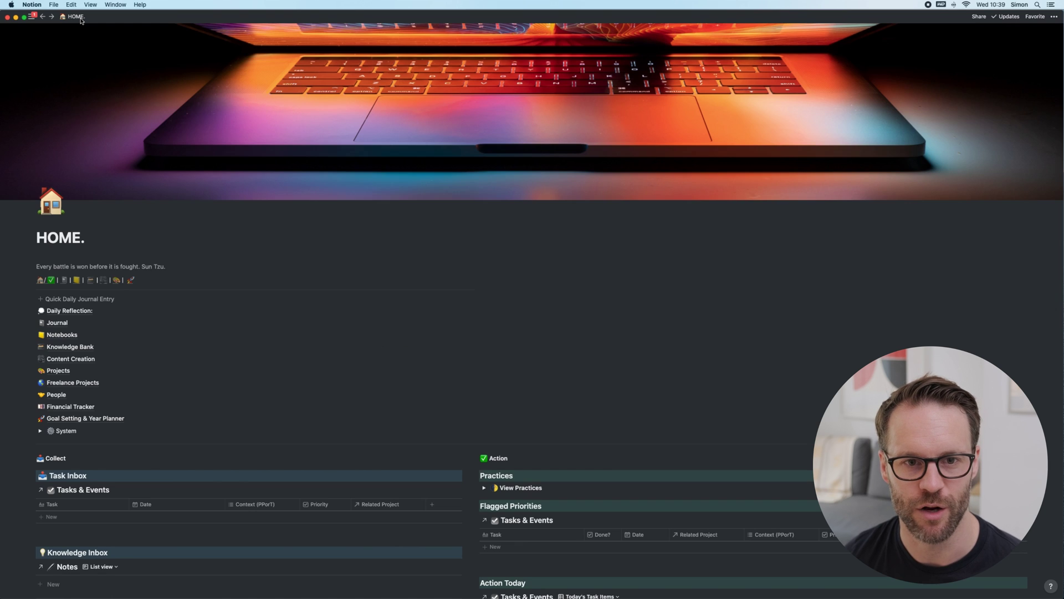
{"action": "left_click", "coordinate": [67, 458]}
{"action": "key", "text": "Return"}
{"action": "type", "text": "/s"}
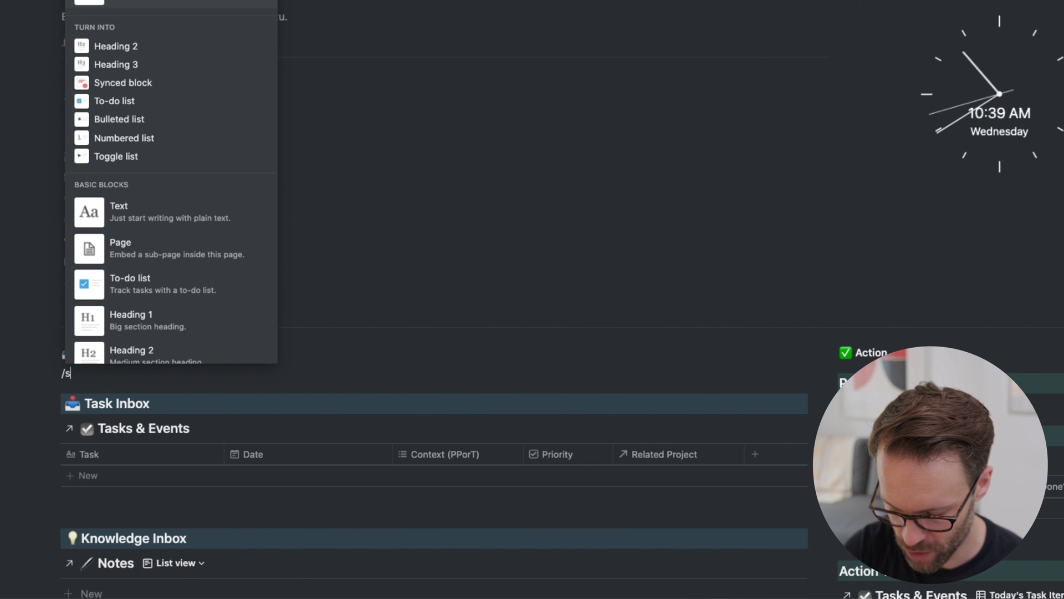
{"action": "type", "text": "yn"}
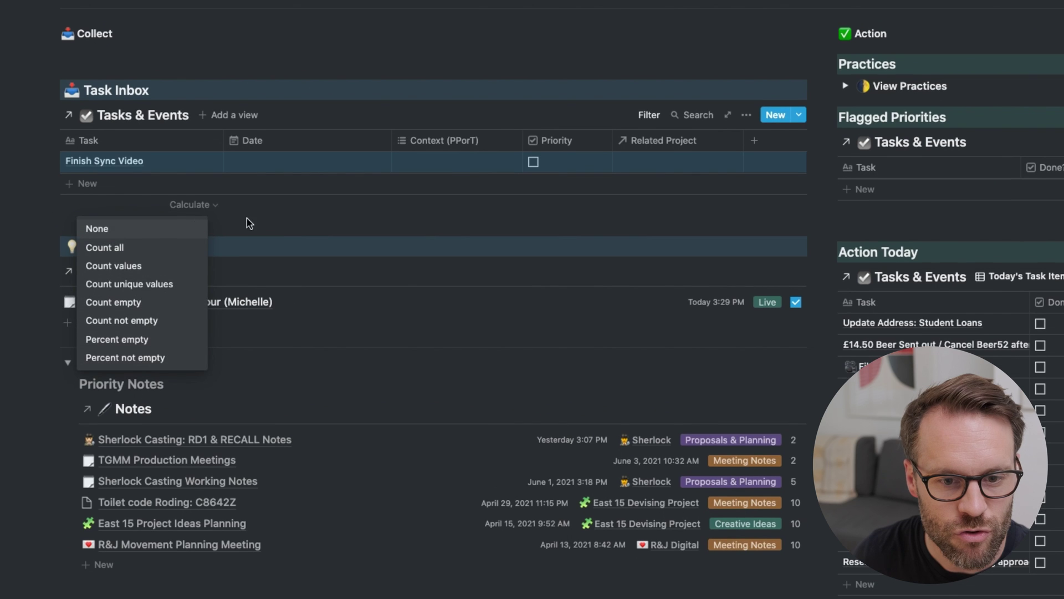
{"action": "left_click", "coordinate": [252, 222]}
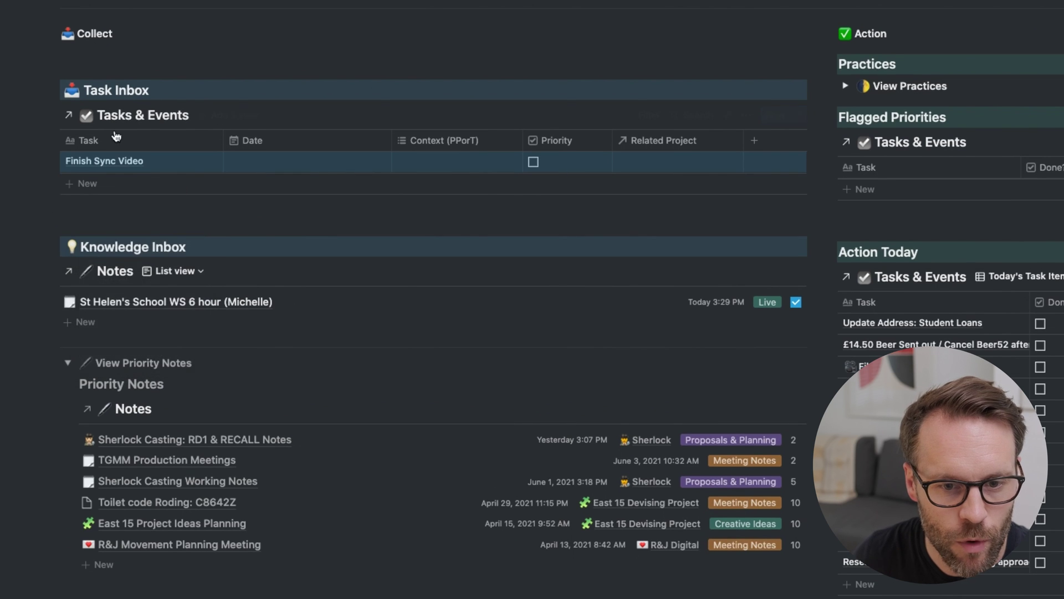
{"action": "left_click_drag", "start_coordinate": [252, 224], "coordinate": [57, 61]}
{"action": "left_click", "coordinate": [461, 182]}
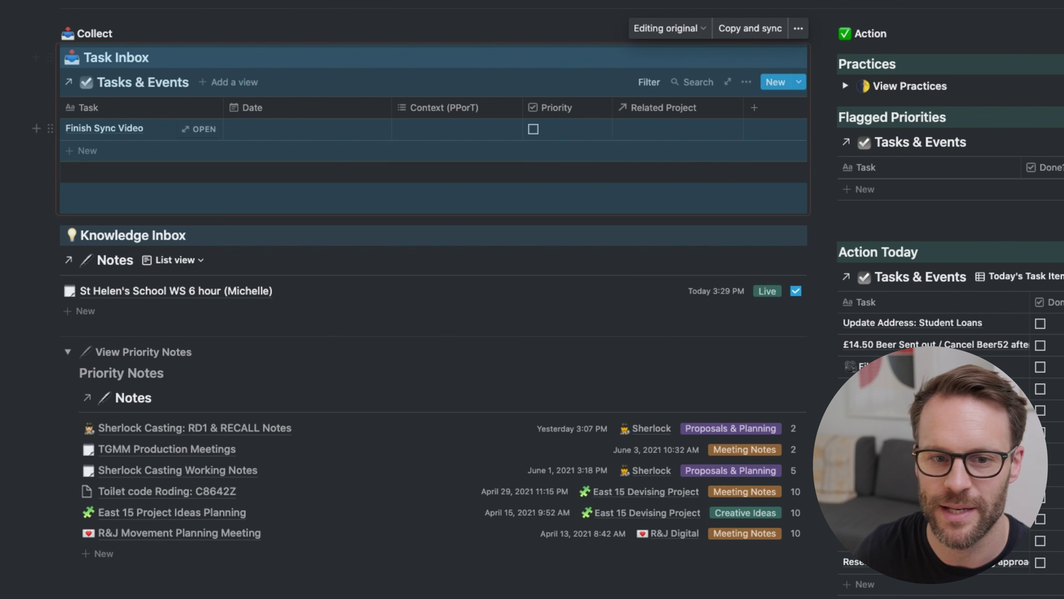
Open the Journal database's Daily Reflection template for editing
{"action": "scroll", "coordinate": [332, 277], "scroll_direction": "up", "scroll_amount": 10}
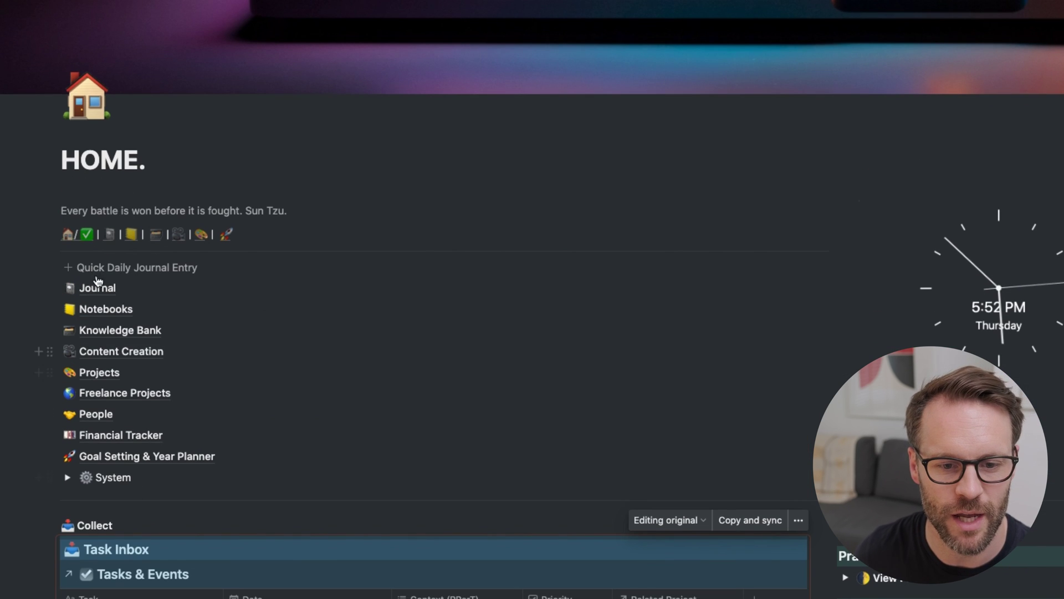
{"action": "left_click", "coordinate": [98, 289]}
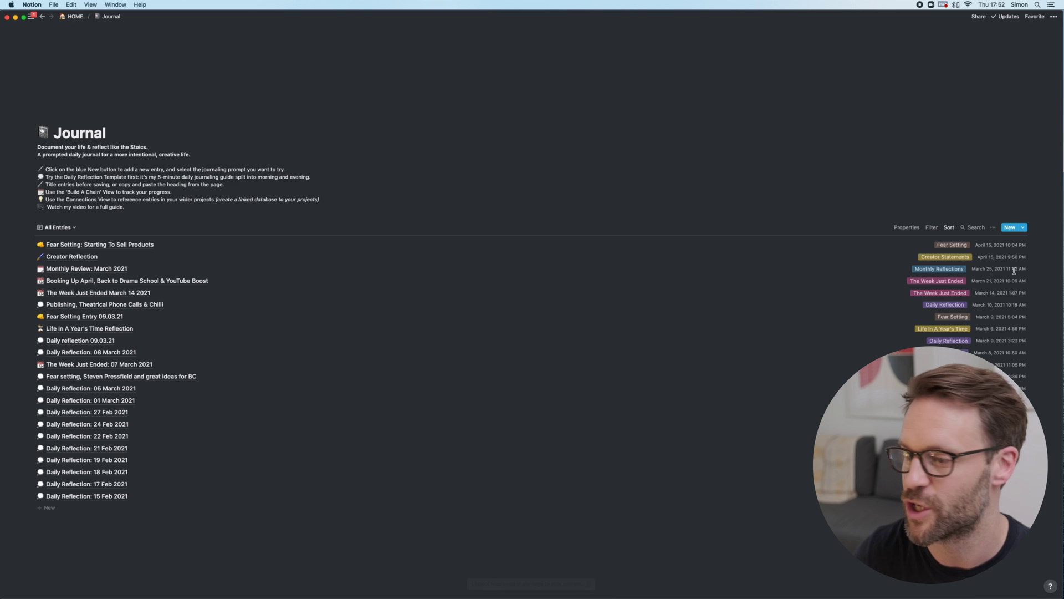
{"action": "left_click", "coordinate": [1023, 227]}
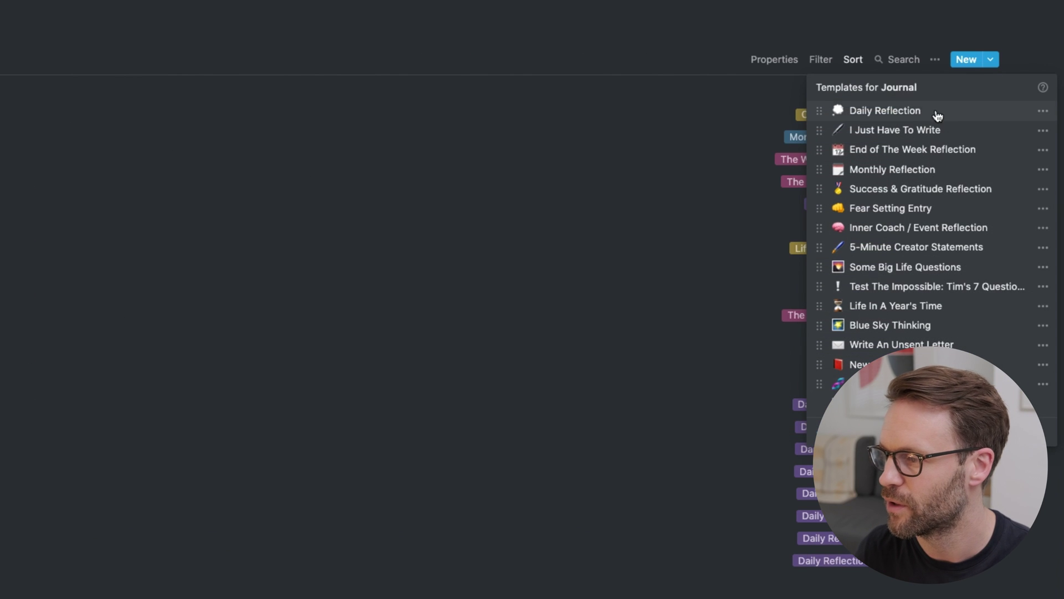
{"action": "left_click", "coordinate": [1043, 112]}
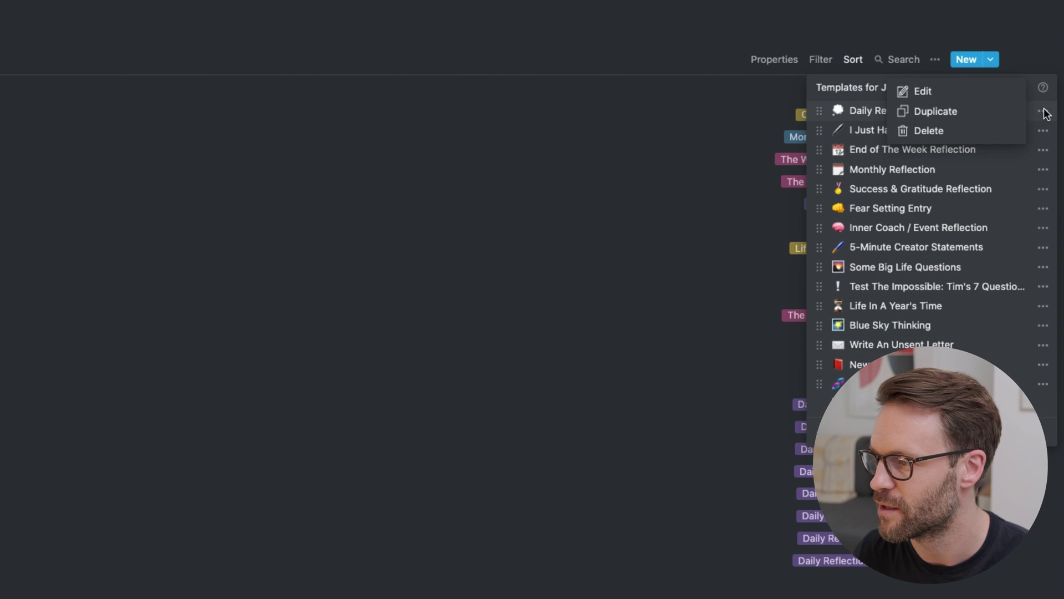
{"action": "left_click", "coordinate": [923, 92]}
Paste the synced Task Inbox block inside the template's Tasks to Add toggle
{"action": "scroll", "coordinate": [388, 483], "scroll_direction": "down", "scroll_amount": 2}
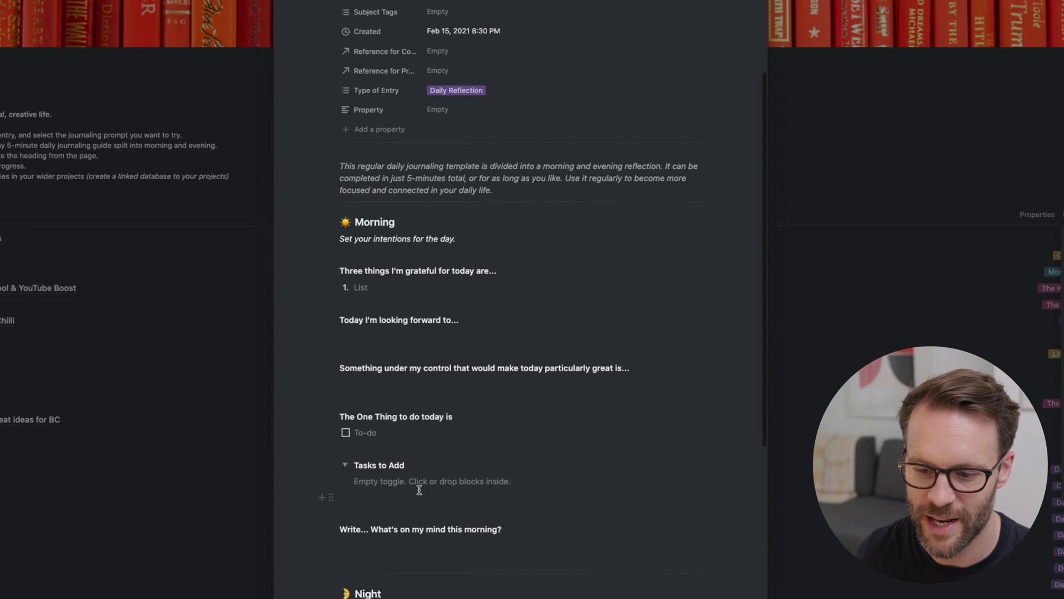
{"action": "left_click", "coordinate": [388, 482]}
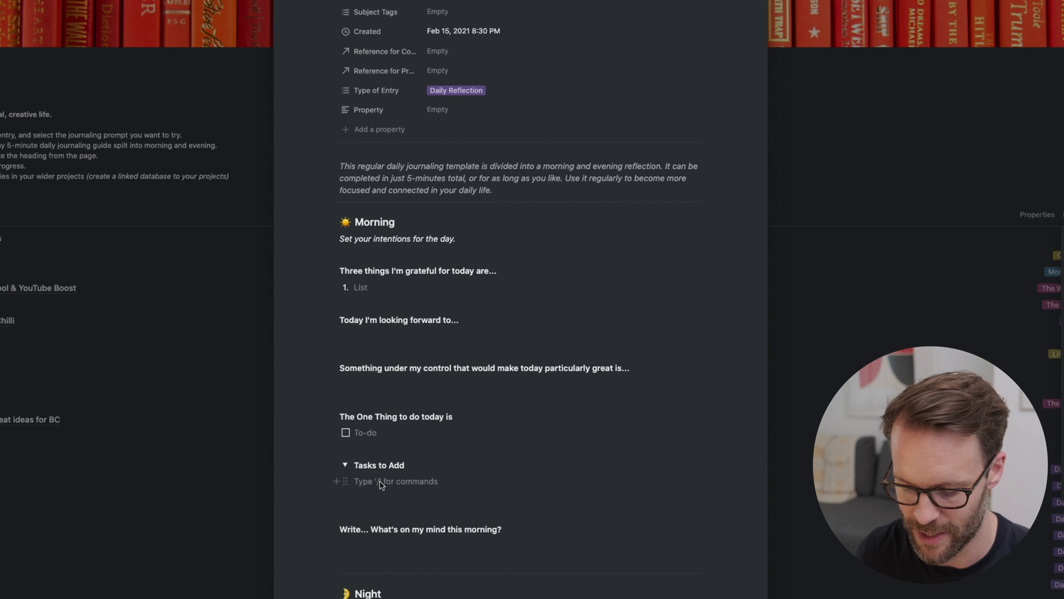
{"action": "key", "text": "ctrl+v"}
{"action": "scroll", "coordinate": [525, 435], "scroll_direction": "down", "scroll_amount": 6}
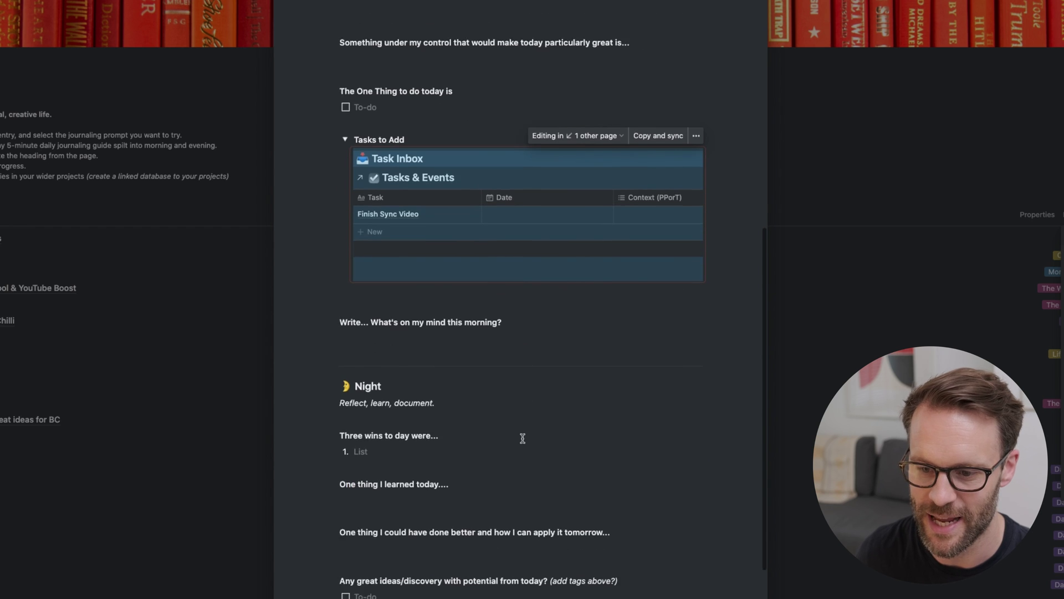
{"action": "left_click", "coordinate": [345, 129]}
{"action": "left_click", "coordinate": [346, 129]}
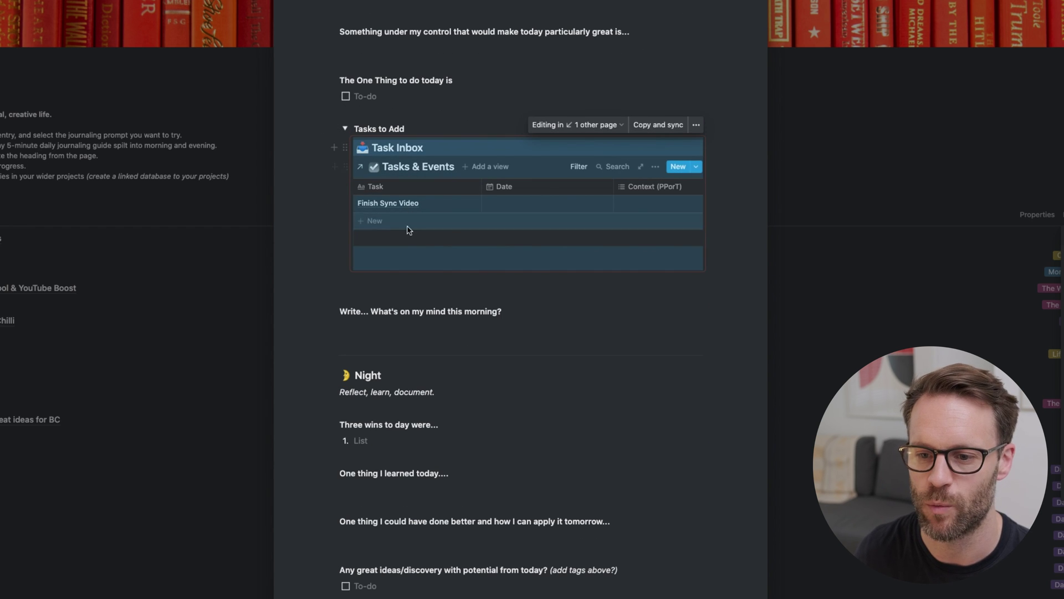
Leave the Daily Reflection template editor and go back to the HOME page
{"action": "mouse_move", "coordinate": [461, 210]}
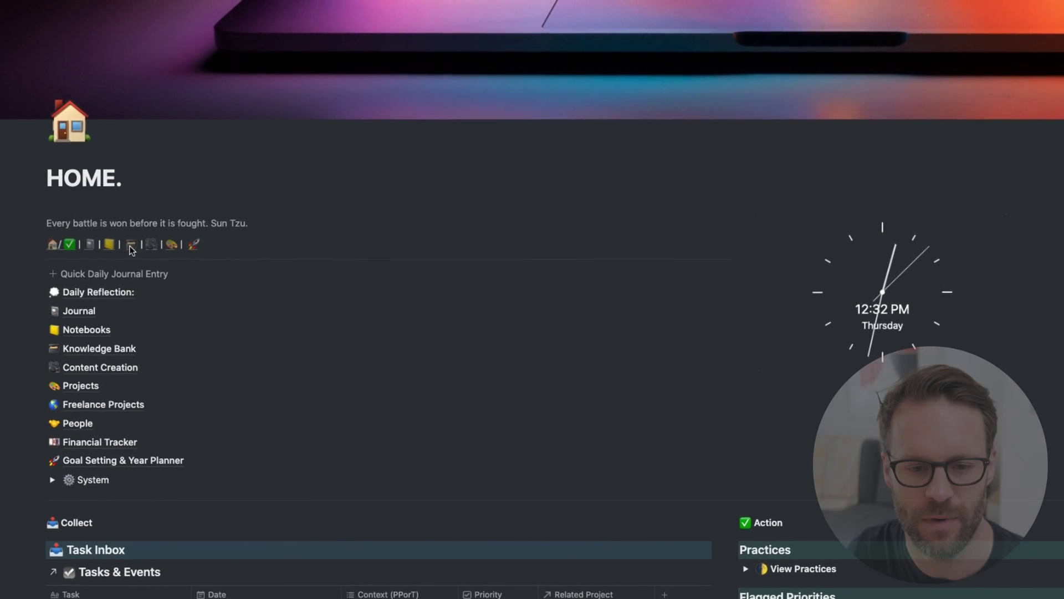
In Knowledge Bank, preview The Art of Journaling's linked video page down to Confrontation of Problem
{"action": "left_click", "coordinate": [147, 273]}
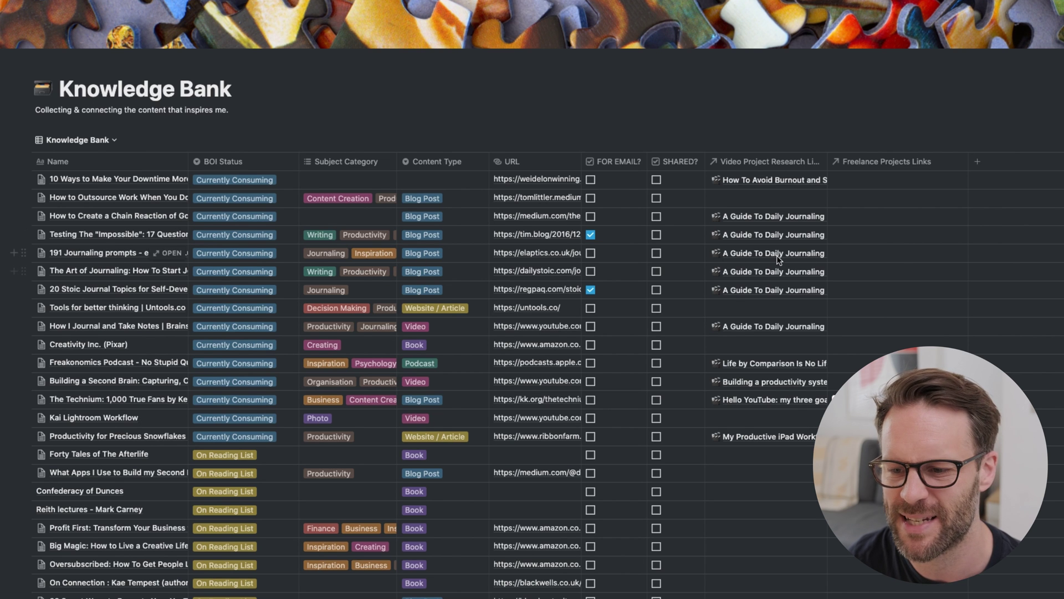
{"action": "left_click", "coordinate": [771, 272]}
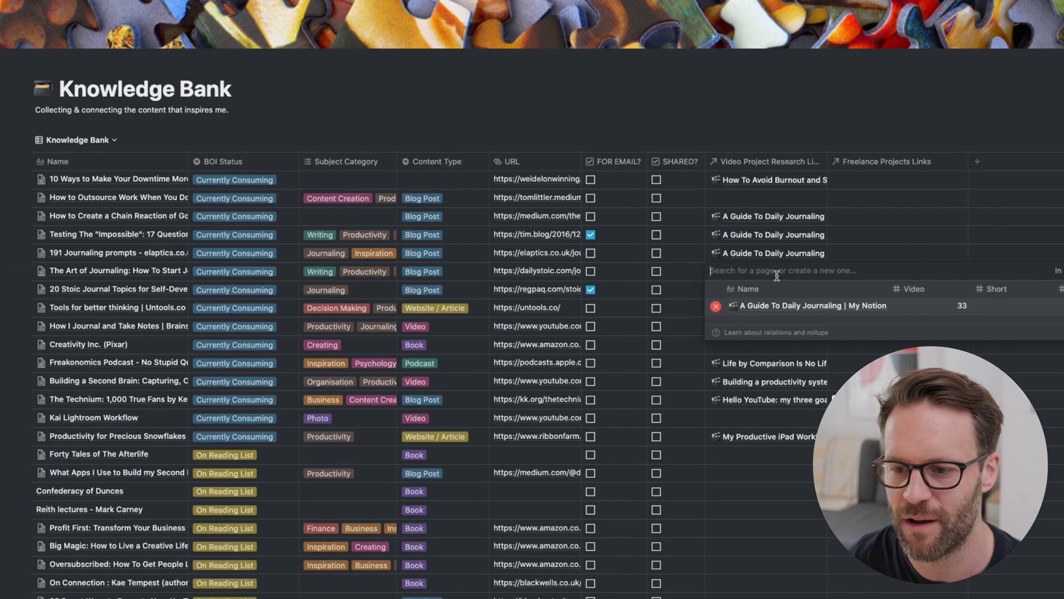
{"action": "left_click", "coordinate": [797, 307]}
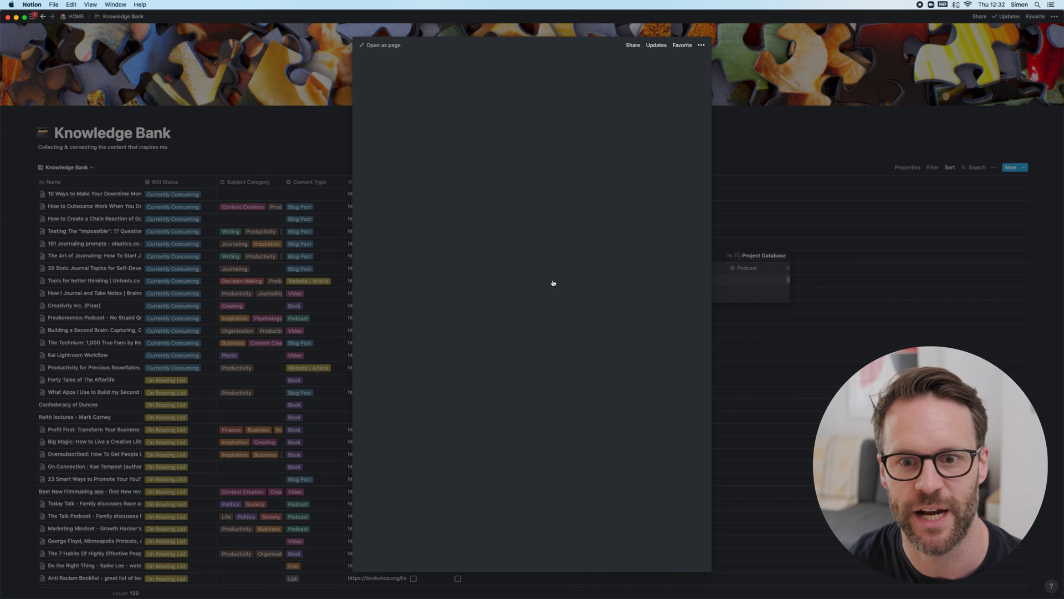
{"action": "scroll", "coordinate": [547, 372], "scroll_direction": "down", "scroll_amount": 15}
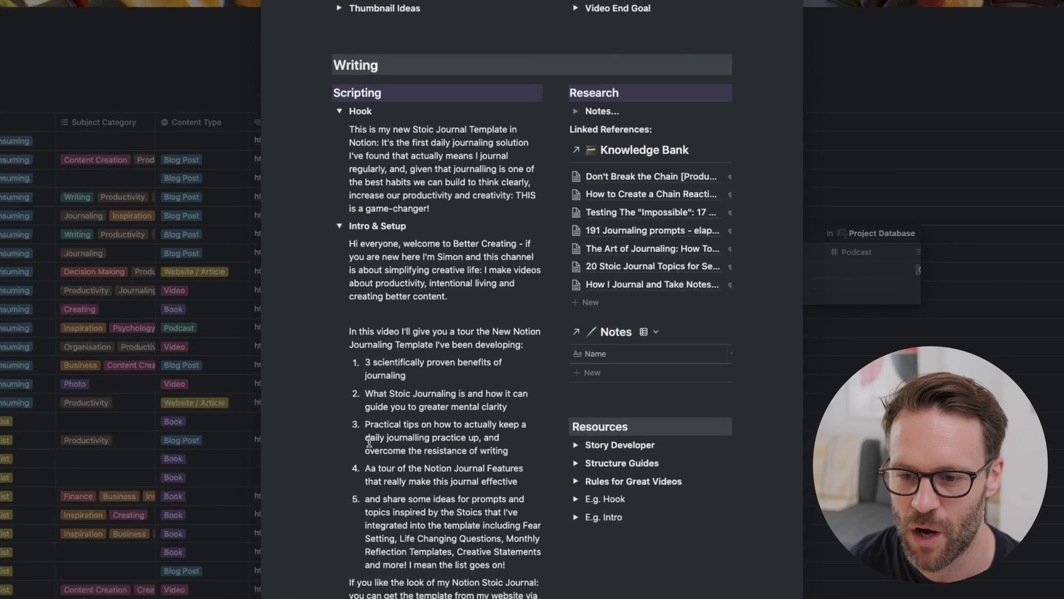
{"action": "scroll", "coordinate": [433, 389], "scroll_direction": "down", "scroll_amount": 3}
{"action": "scroll", "coordinate": [361, 455], "scroll_direction": "down", "scroll_amount": 10}
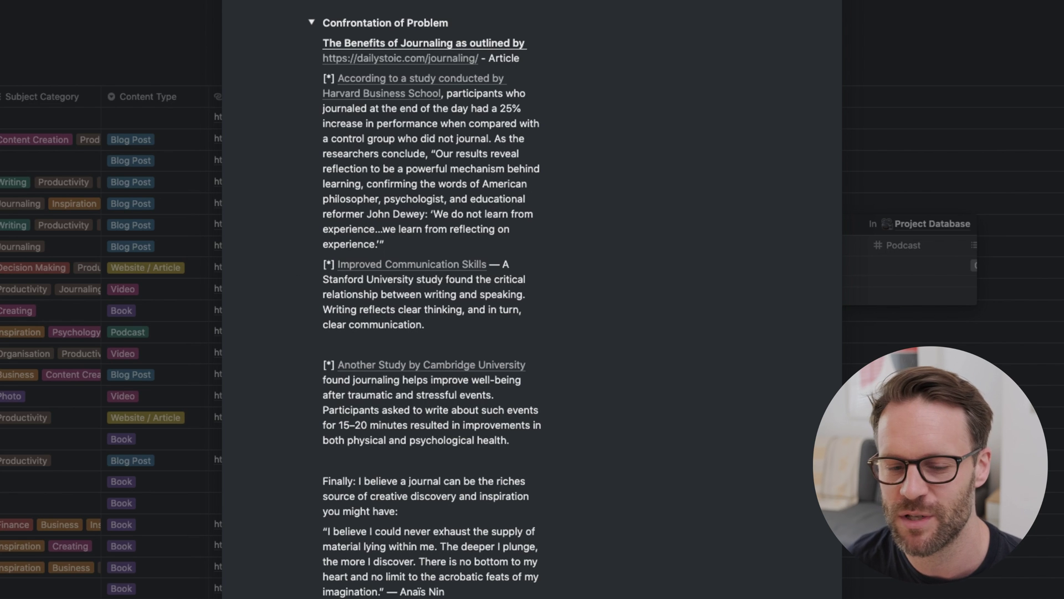
Open The Art of Journaling article and show Turn into options for its Harvard study paragraph
{"action": "left_click", "coordinate": [75, 37]}
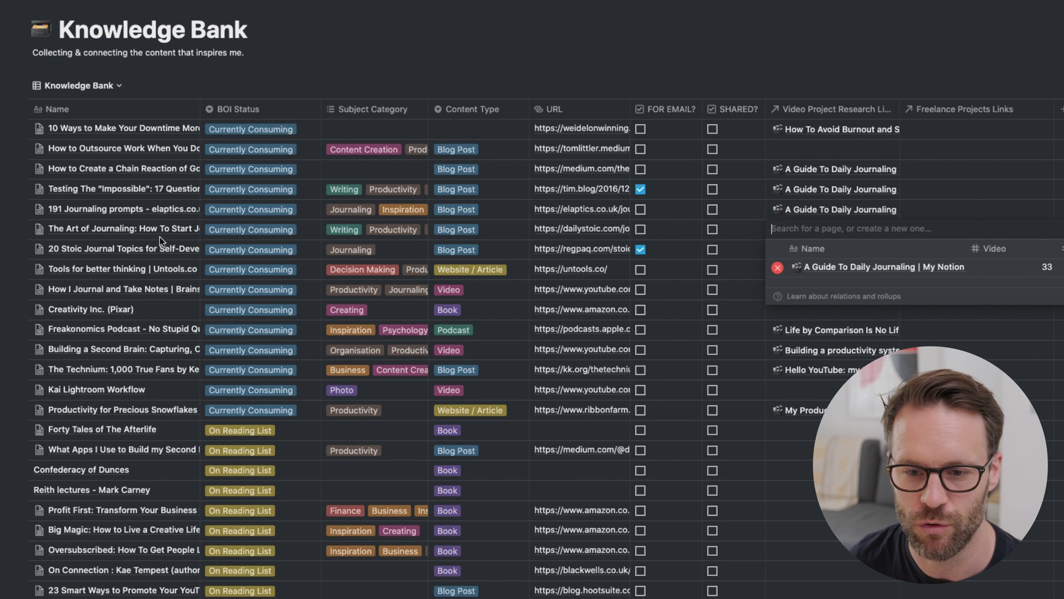
{"action": "key", "text": "Escape"}
{"action": "left_click", "coordinate": [178, 230]}
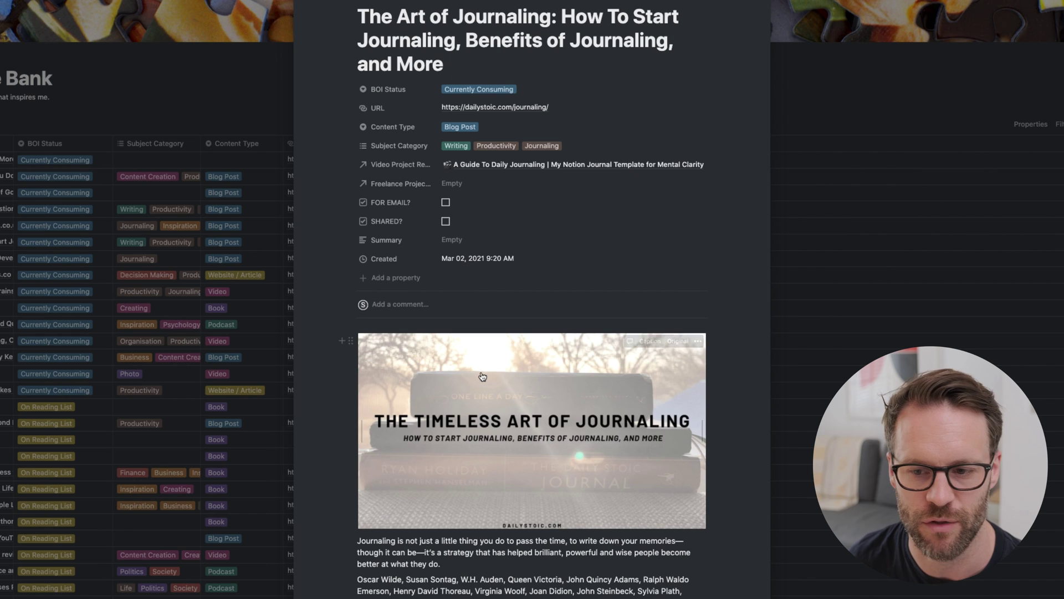
{"action": "scroll", "coordinate": [481, 372], "scroll_direction": "down", "scroll_amount": 3}
{"action": "scroll", "coordinate": [482, 372], "scroll_direction": "down", "scroll_amount": 5}
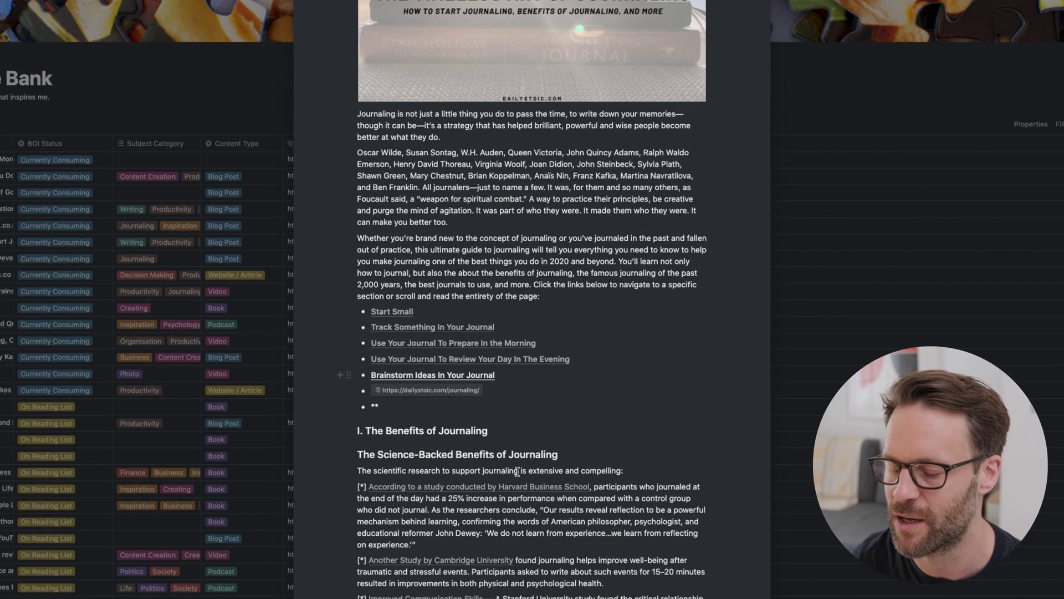
{"action": "scroll", "coordinate": [521, 443], "scroll_direction": "down", "scroll_amount": 3}
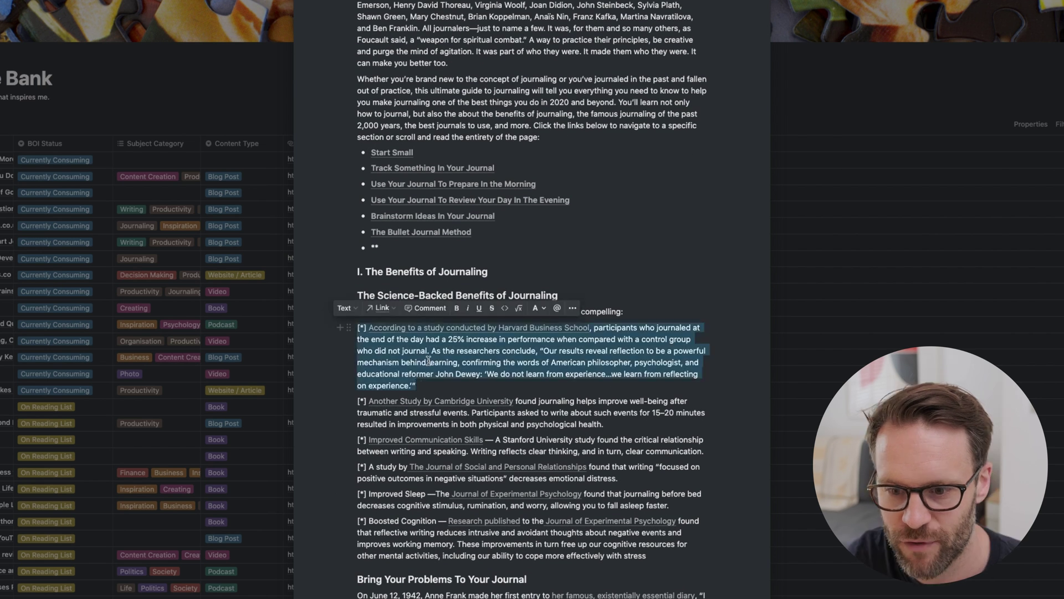
{"action": "left_click", "coordinate": [349, 330]}
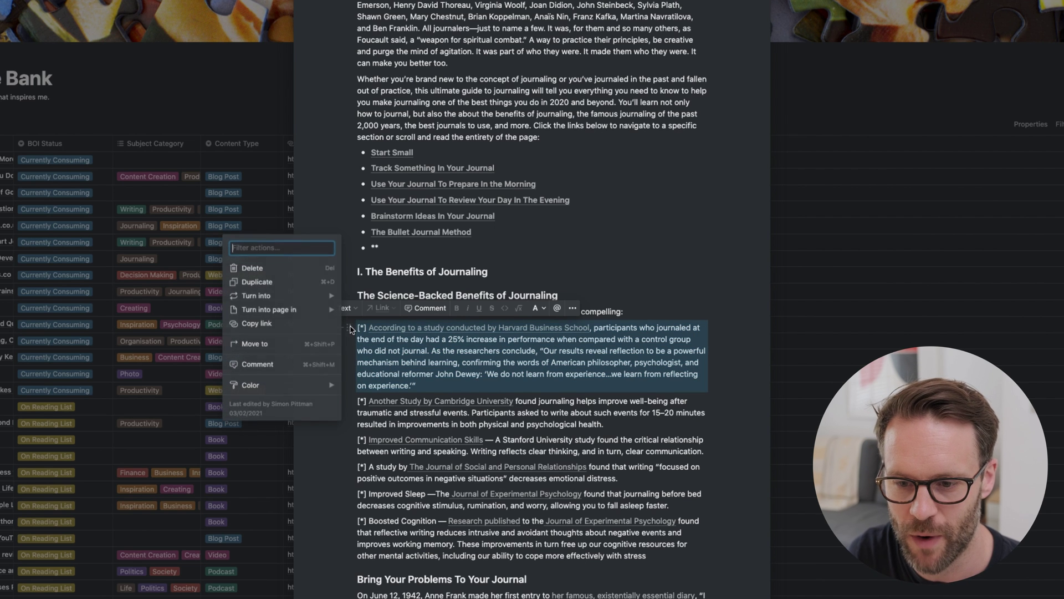
{"action": "mouse_move", "coordinate": [286, 300]}
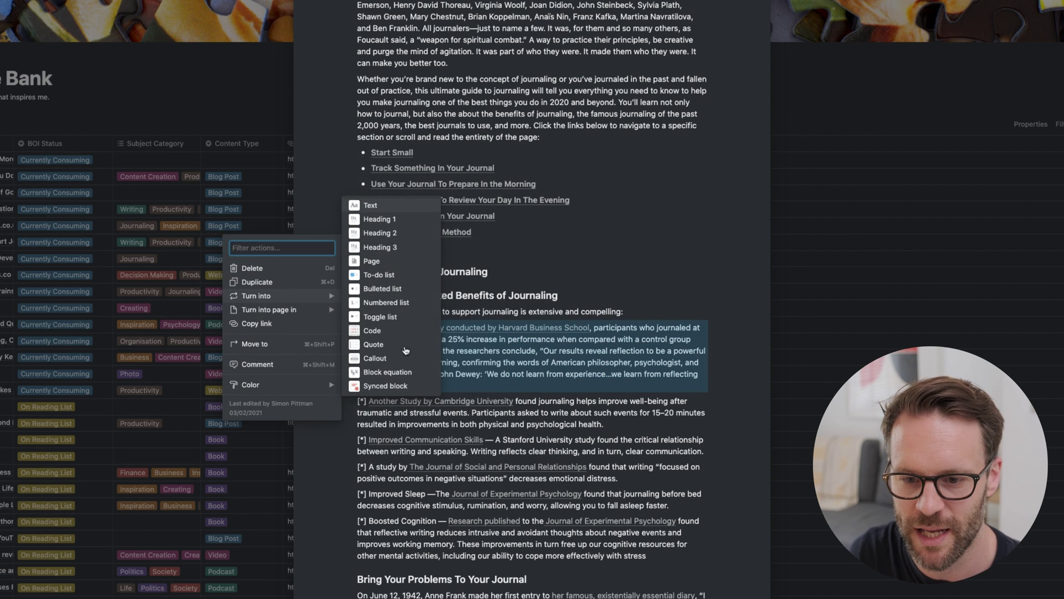
Turn the Harvard study paragraph into a synced block and paste it below the quote in the video script
{"action": "left_click", "coordinate": [677, 311]}
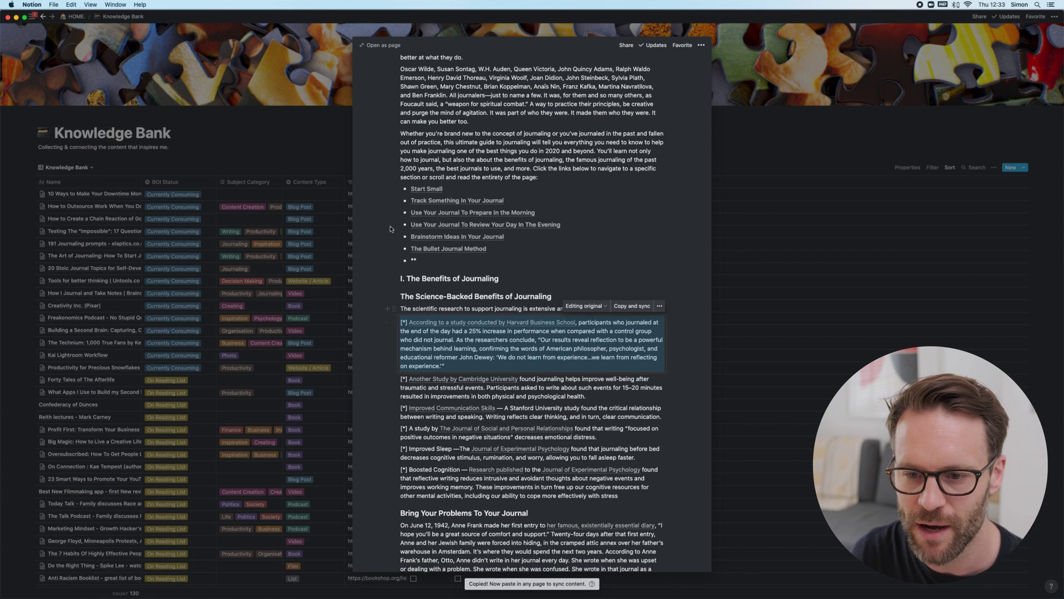
{"action": "left_click", "coordinate": [296, 149]}
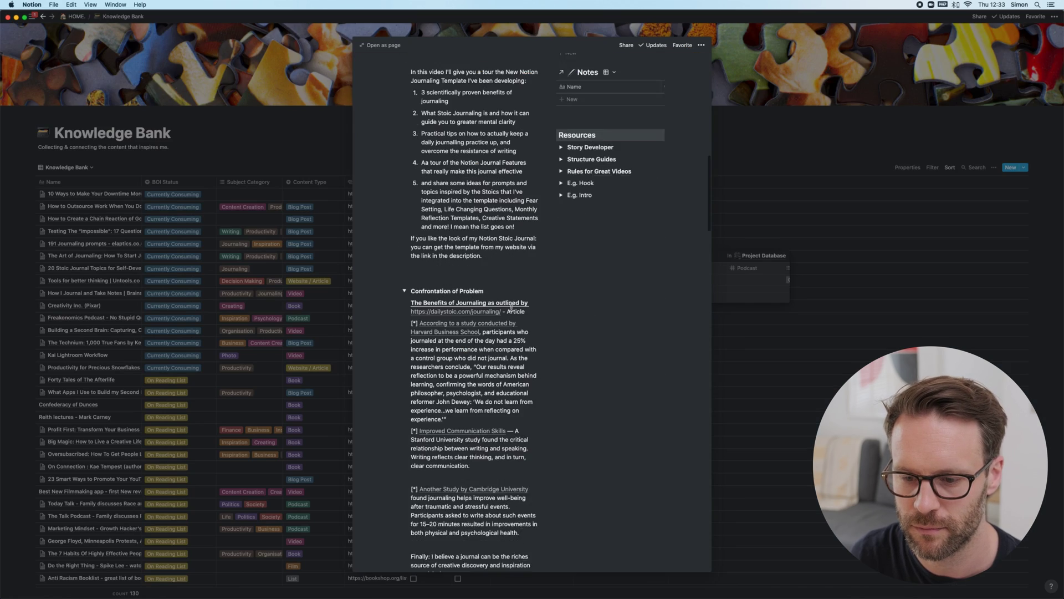
{"action": "left_click", "coordinate": [470, 413]}
{"action": "key", "text": "super+v"}
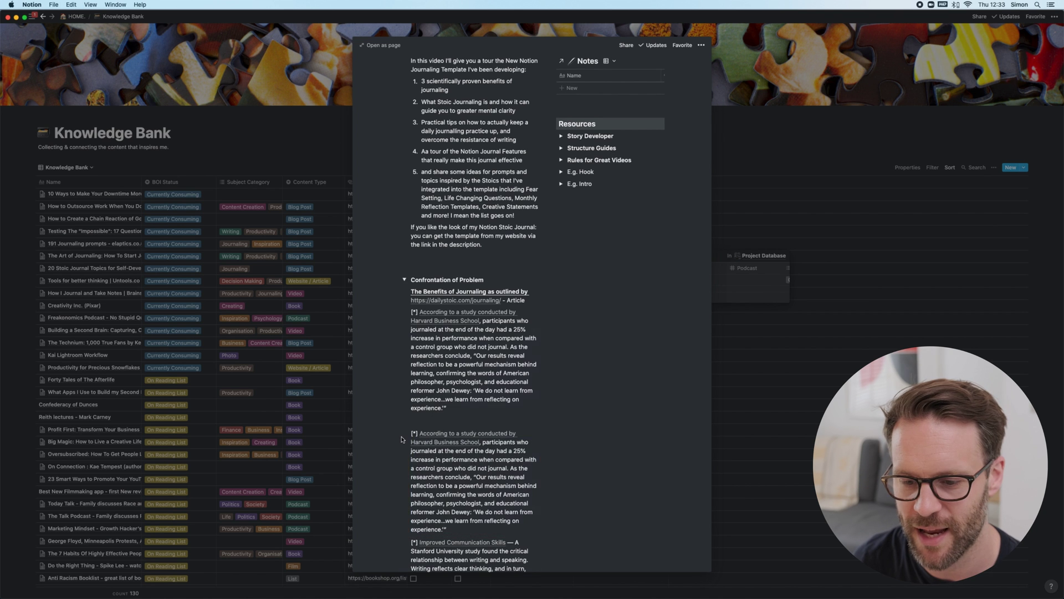
Check that the pasted synced quote is also being edited in one other page
{"action": "left_click_drag", "start_coordinate": [397, 455], "coordinate": [372, 462]}
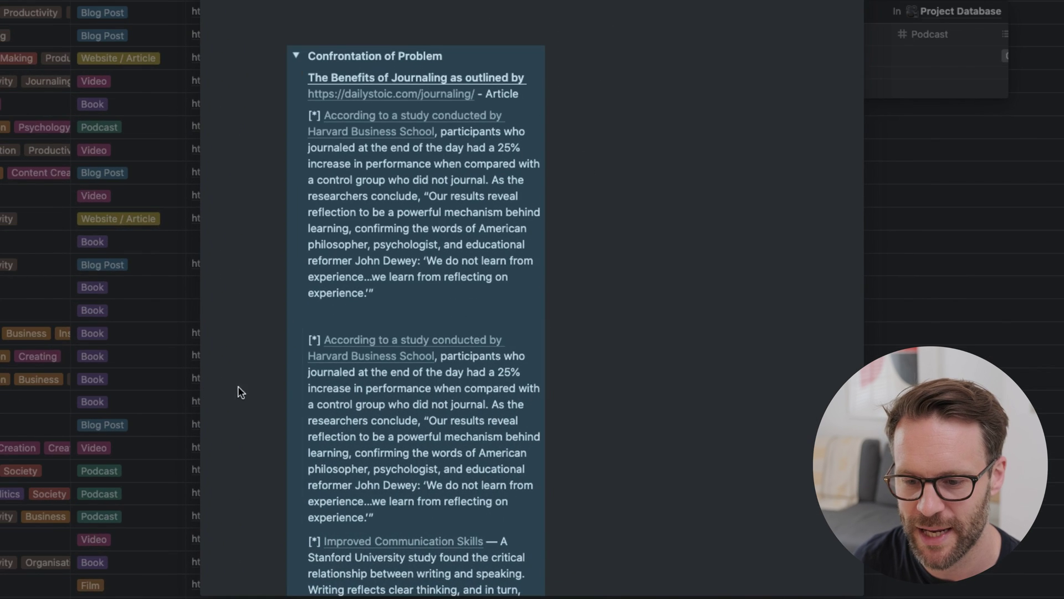
{"action": "left_click", "coordinate": [304, 341]}
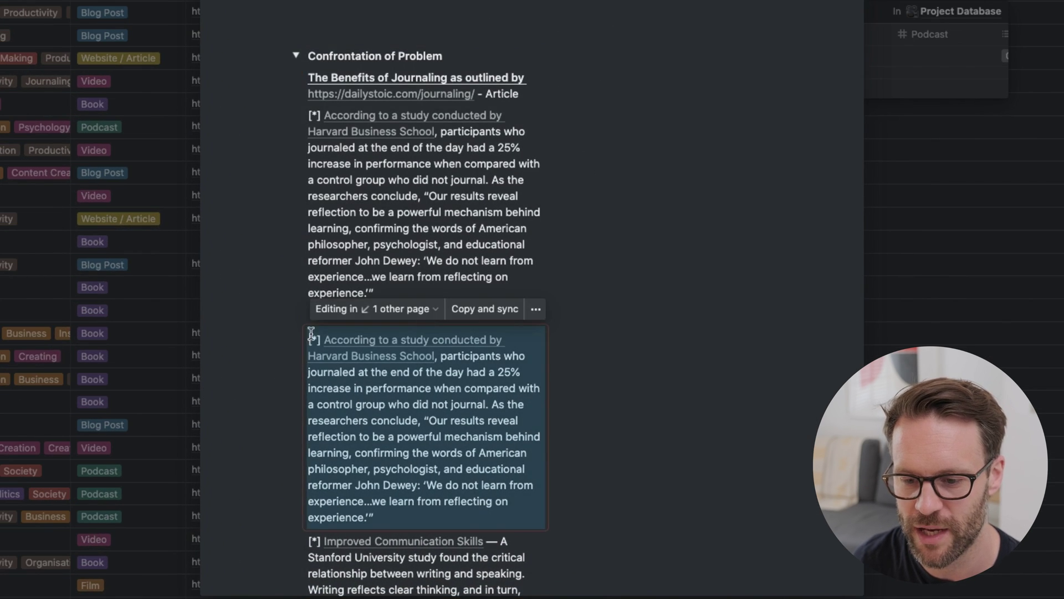
{"action": "left_click", "coordinate": [409, 314]}
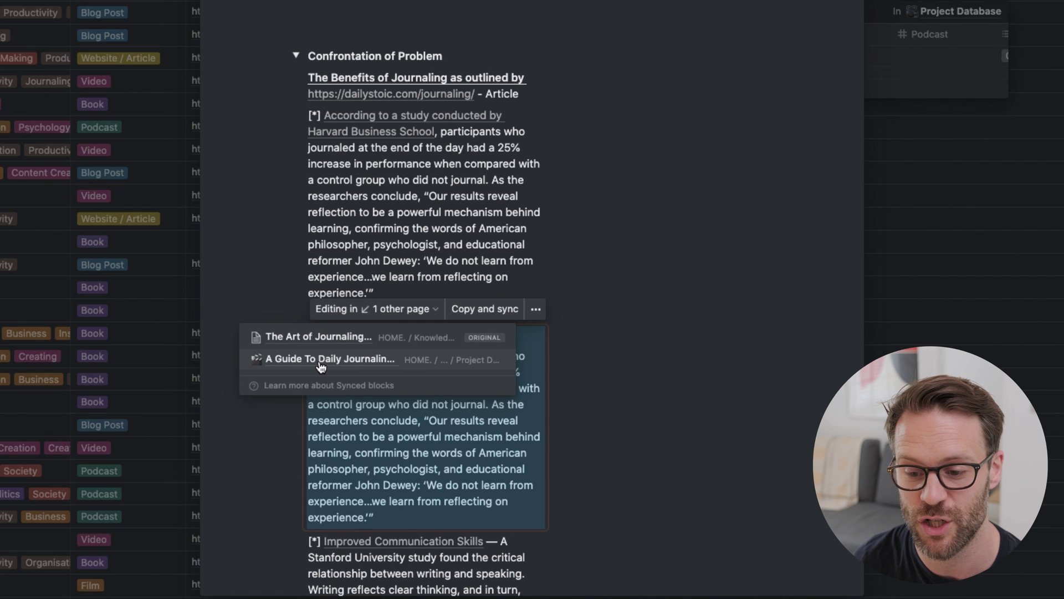
{"action": "left_click", "coordinate": [592, 380]}
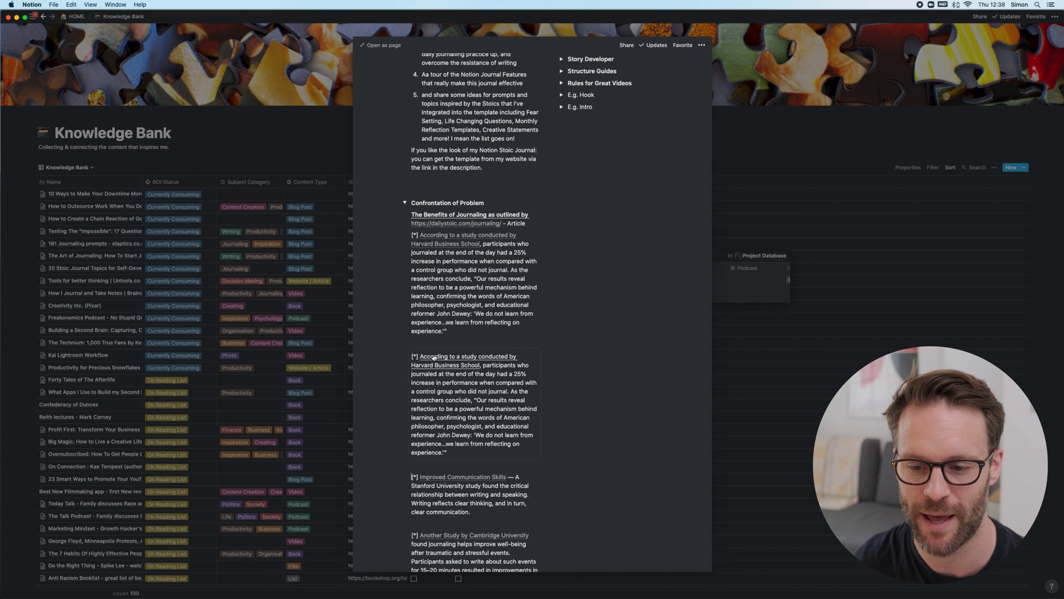
From the script's synced quote, jump to the original block on The Art of Journaling page
{"action": "left_click", "coordinate": [402, 361]}
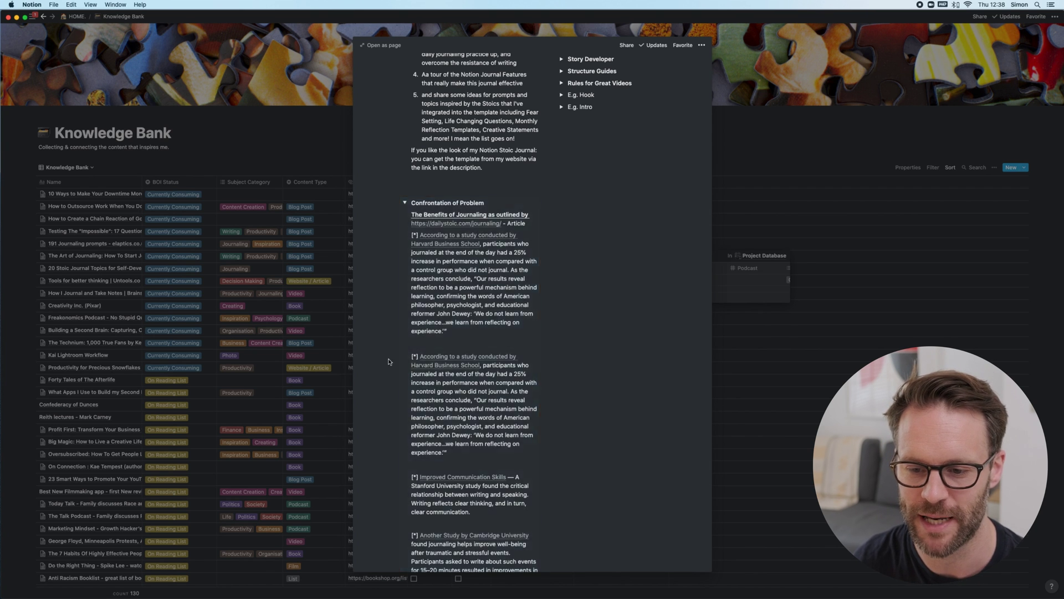
{"action": "left_click", "coordinate": [407, 357]}
{"action": "left_click", "coordinate": [478, 340]}
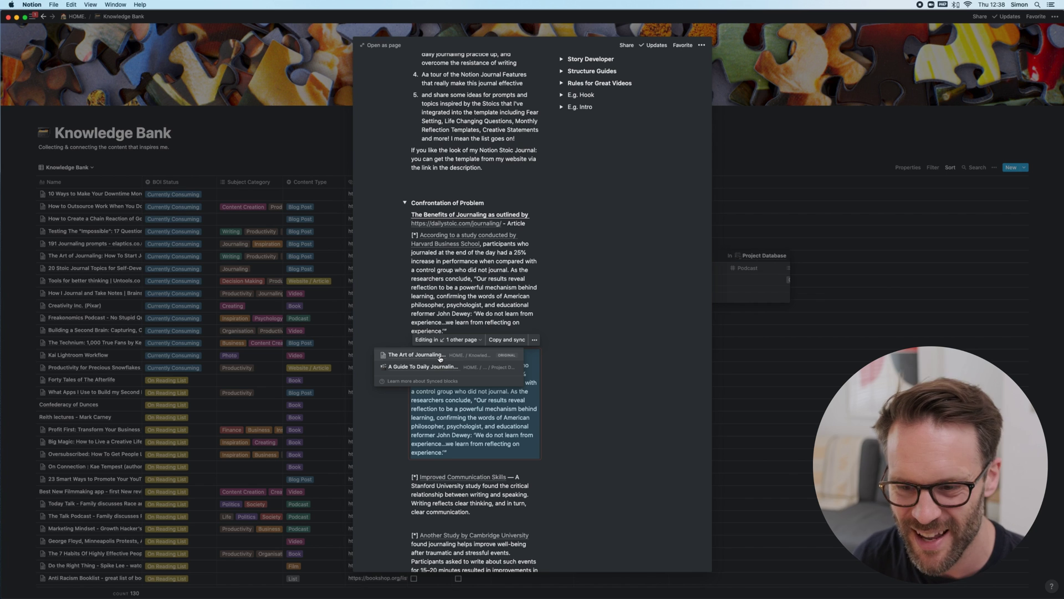
{"action": "left_click", "coordinate": [417, 355]}
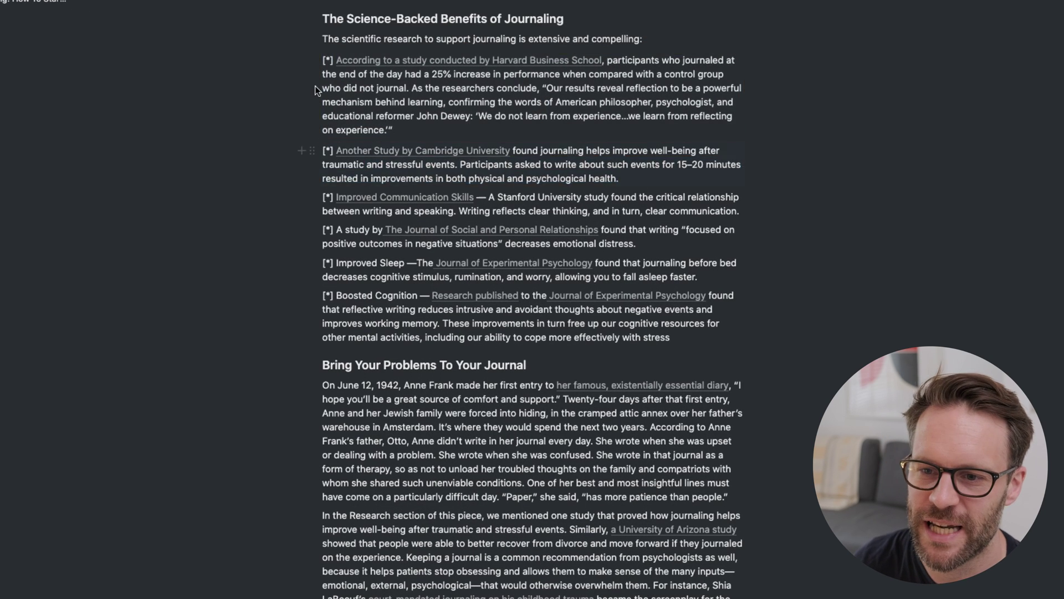
{"action": "scroll", "coordinate": [324, 231], "scroll_direction": "up", "scroll_amount": 3}
Move the Cambridge study paragraph into the synced block, then return to A Guide To Daily Journaling
{"action": "left_click", "coordinate": [323, 231]}
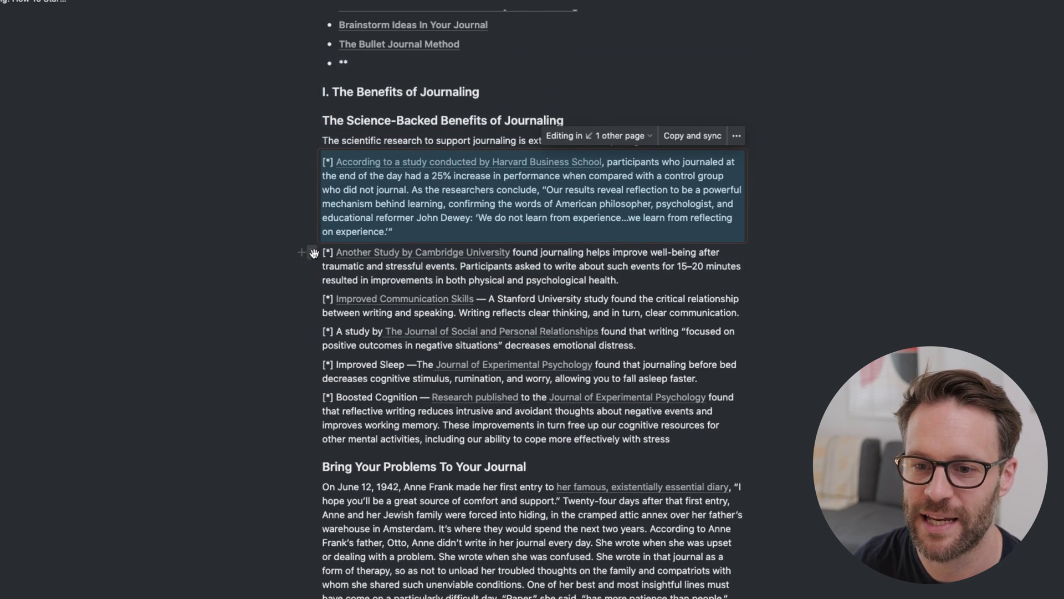
{"action": "left_click_drag", "start_coordinate": [313, 253], "coordinate": [360, 224]}
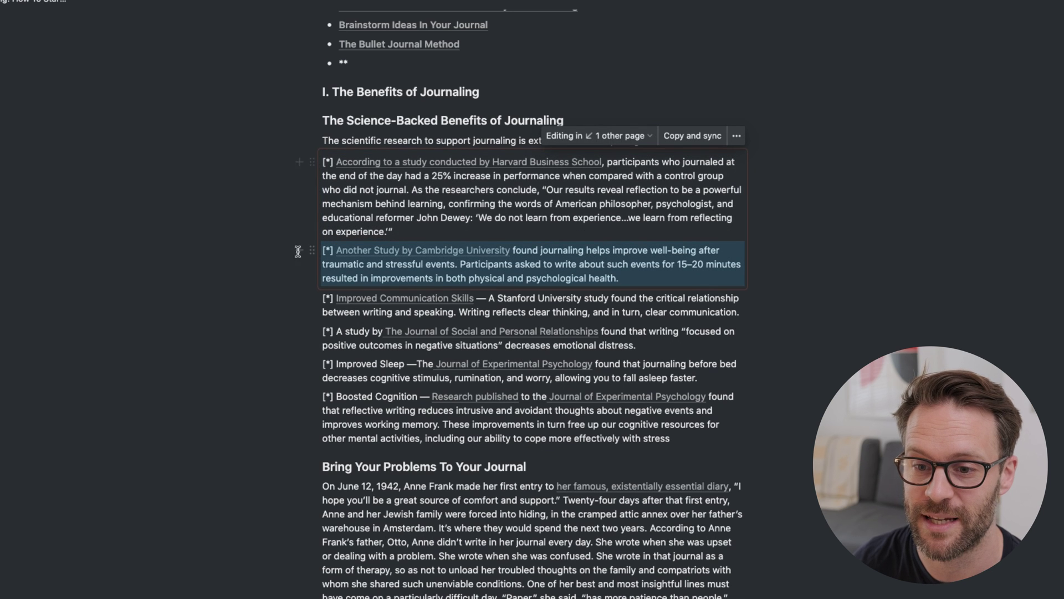
{"action": "left_click", "coordinate": [593, 139]}
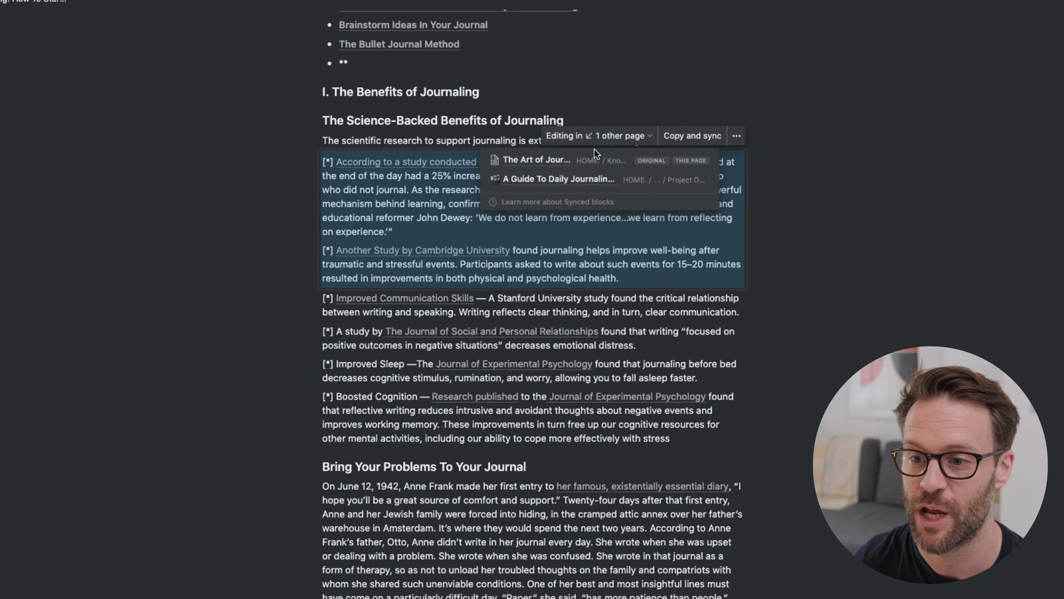
{"action": "left_click", "coordinate": [568, 180]}
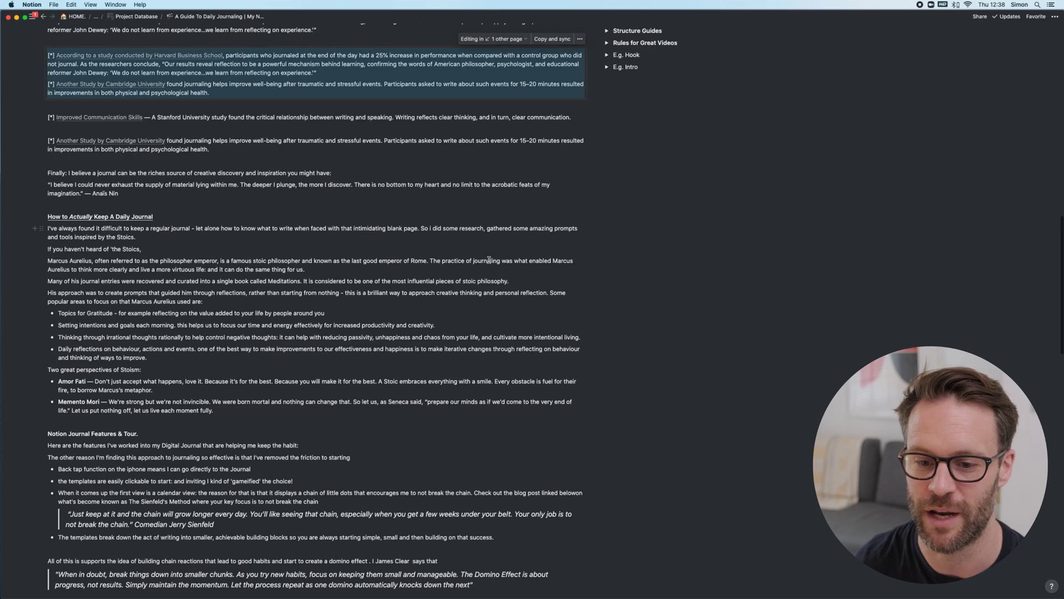
{"action": "scroll", "coordinate": [224, 117], "scroll_direction": "up", "scroll_amount": 5}
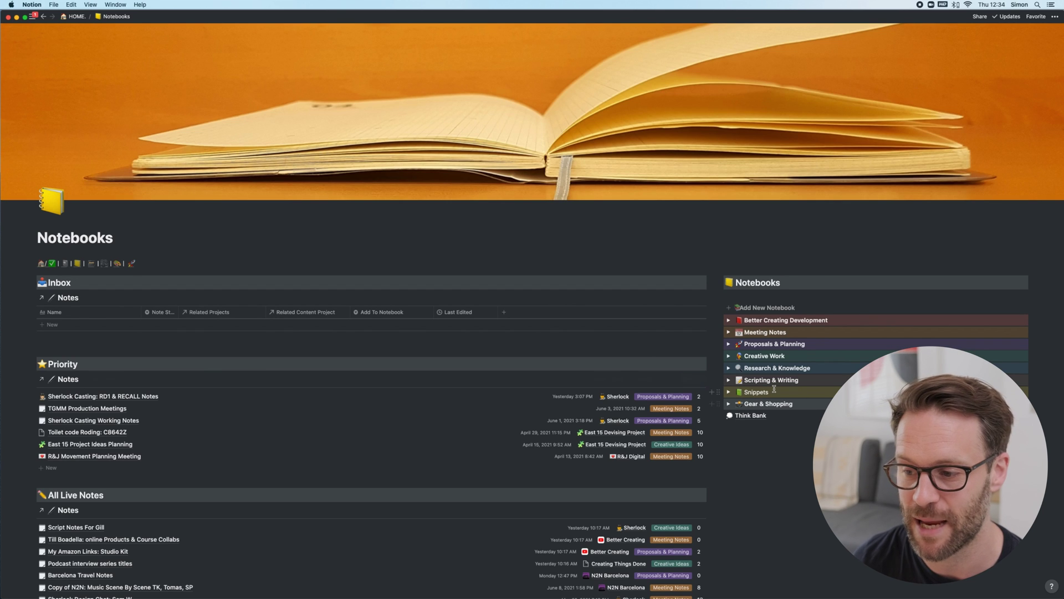
Expand the Creative Work notebook to reveal its description and linked Notes view
{"action": "left_click", "coordinate": [729, 356]}
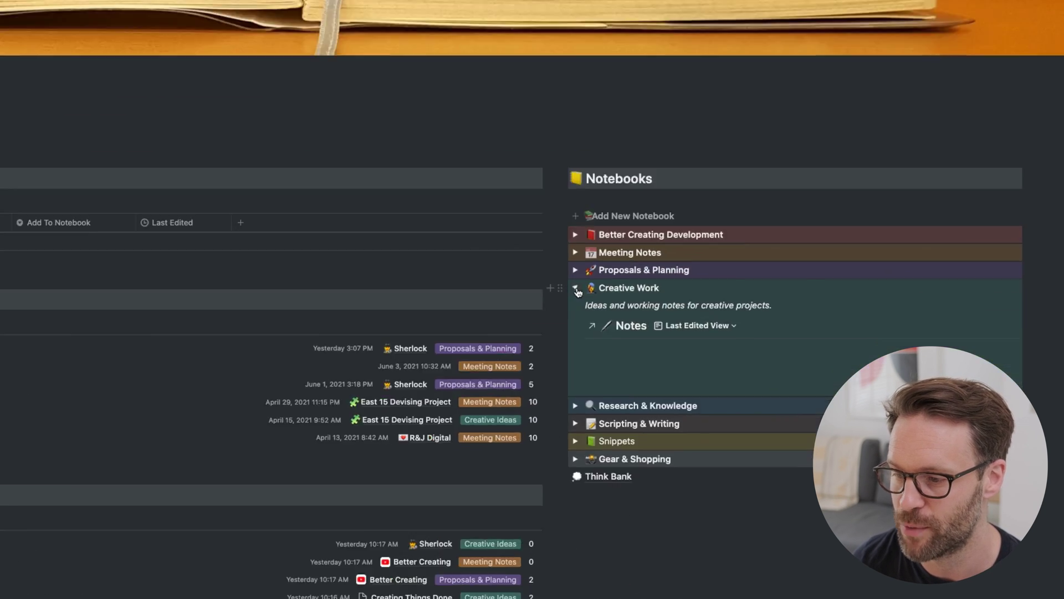